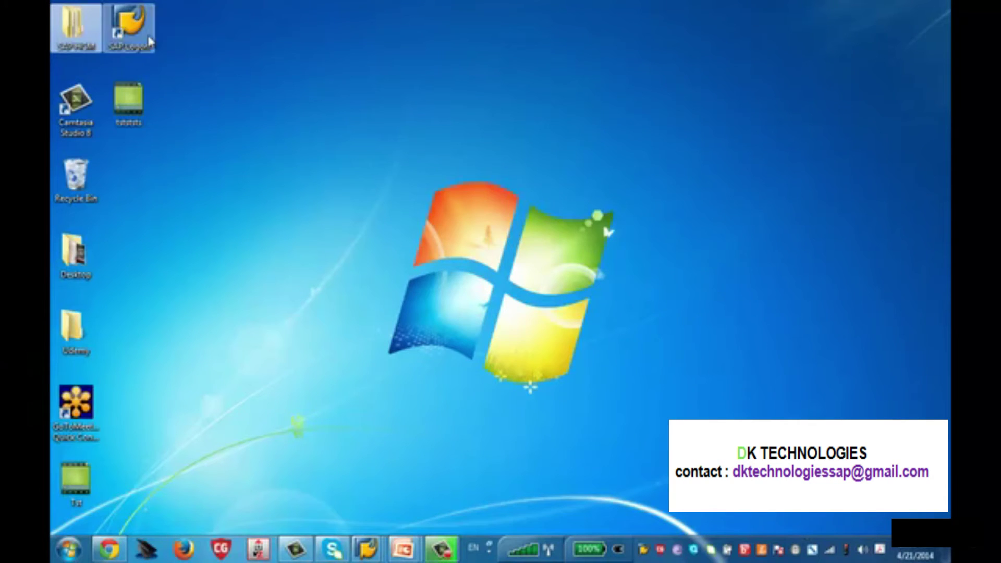
- Launch SAP Logon and log on to the SAP IDES system with the user name and account password
left_click(124, 38)
double_click(123, 38)
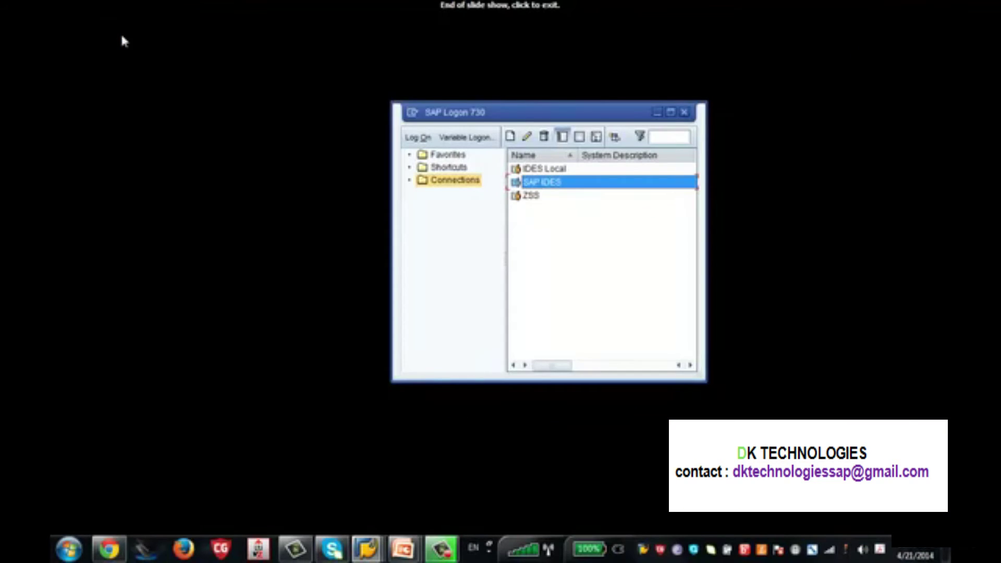
key("Return")
type("u")
key("Down")
key("Return")
key("Tab")
key("Right")
key("Right")
key("Right")
key("Right")
key("Right")
key("Right")
key("Right")
key("Right")
key("Right")
key("Return")
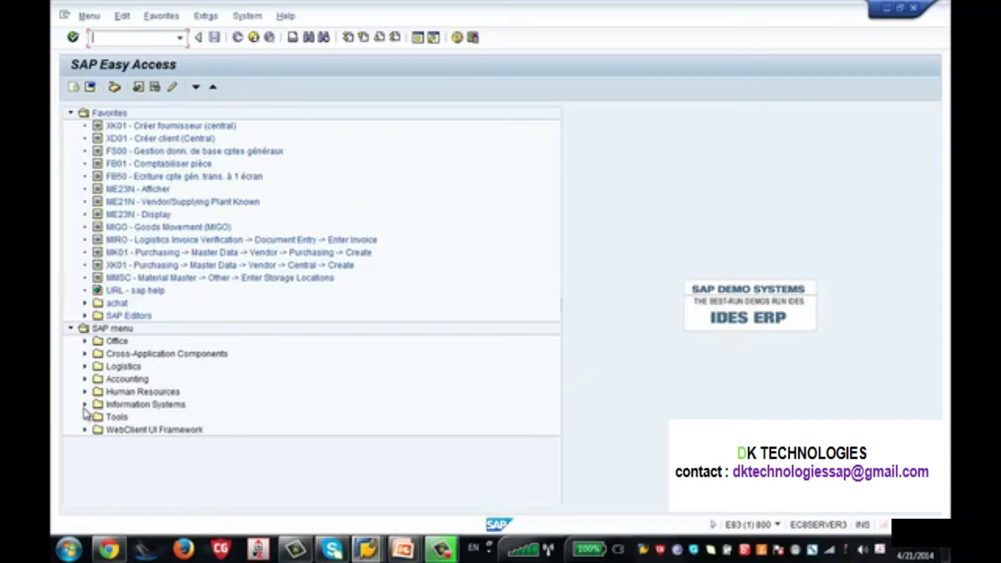
- Expand Human Resources in the SAP menu tree down to Personnel Management and its Administration folder
left_click(126, 407)
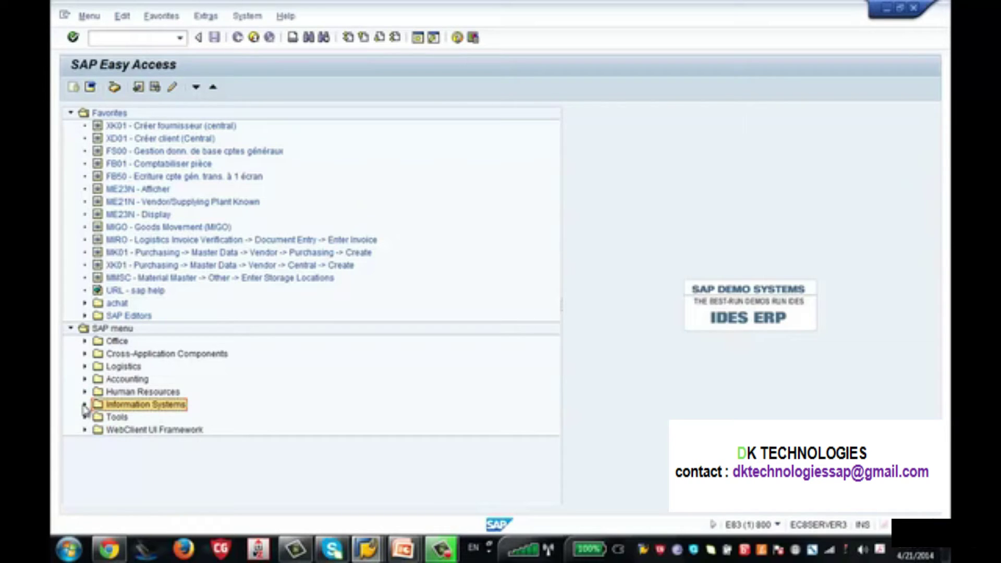
left_click(107, 394)
left_click(85, 394)
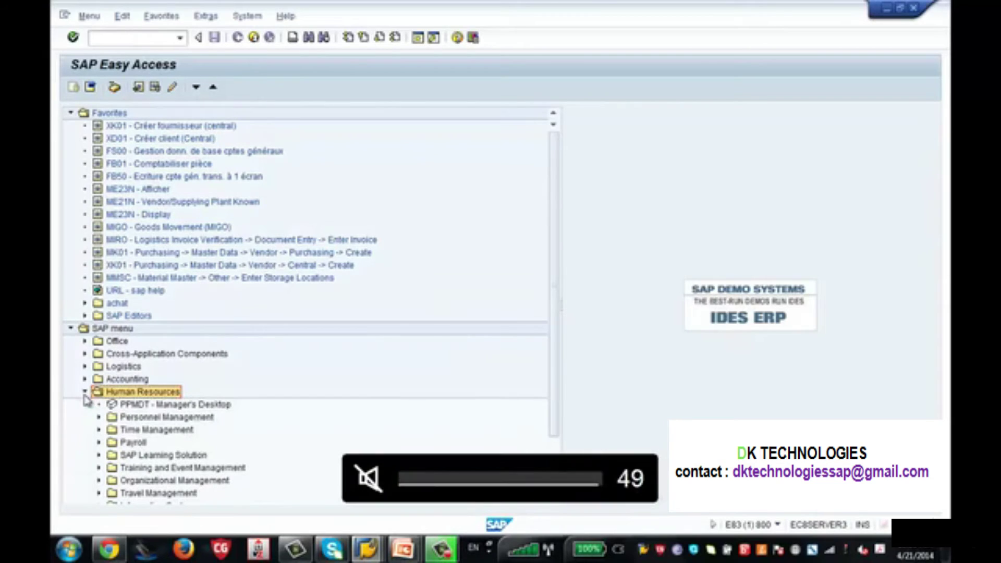
left_click(157, 421)
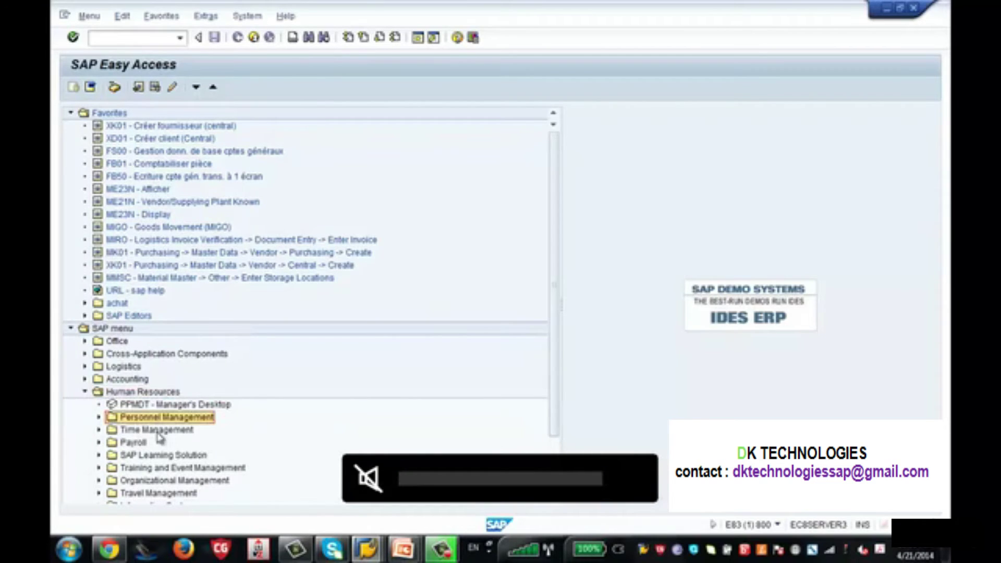
left_click(160, 429)
left_click(165, 420)
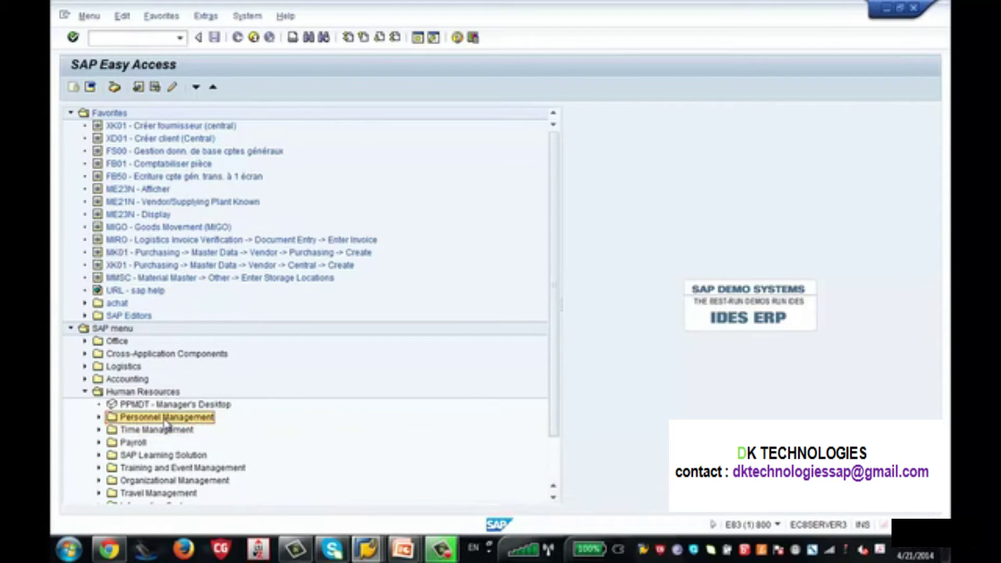
left_click(99, 417)
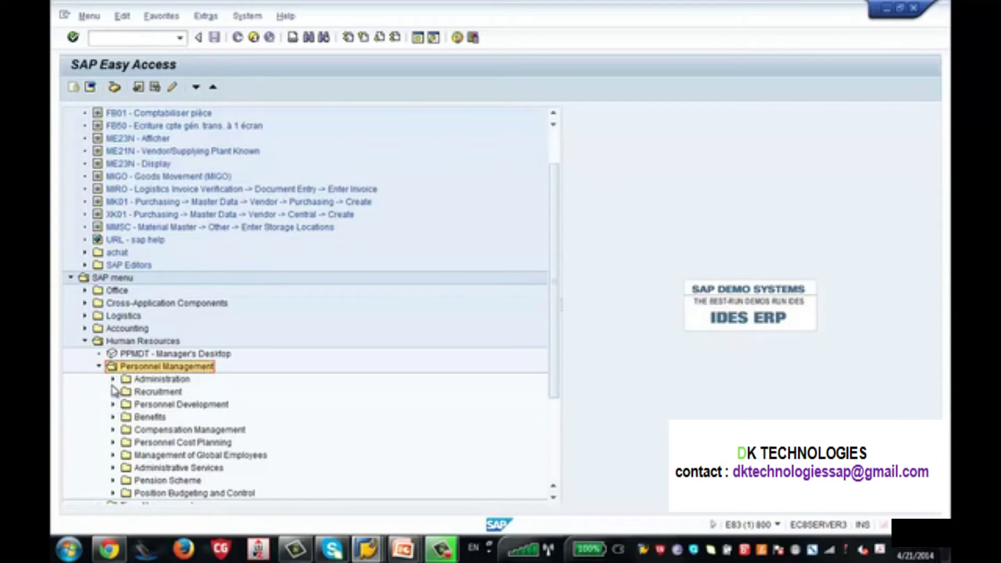
left_click(137, 382)
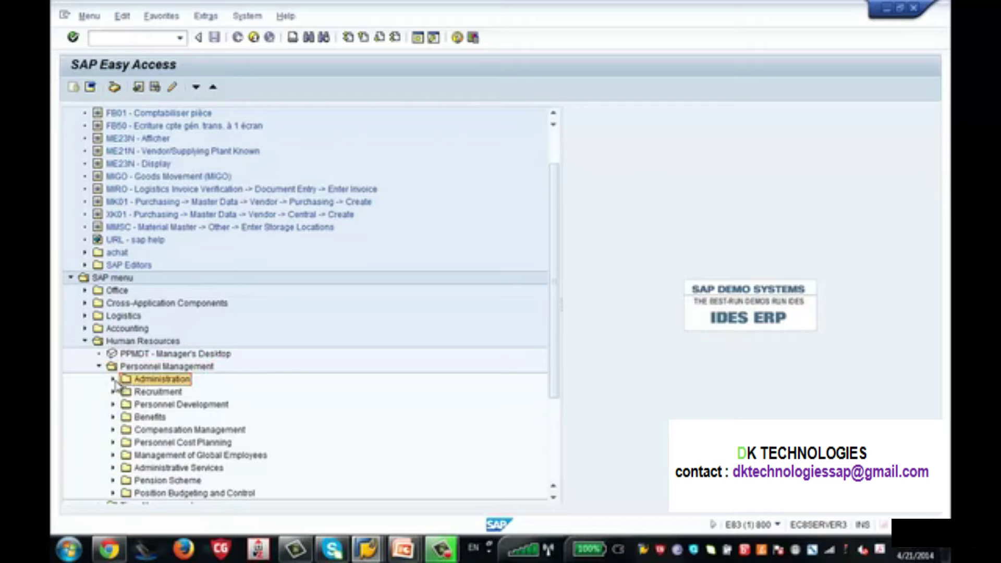
left_click(113, 379)
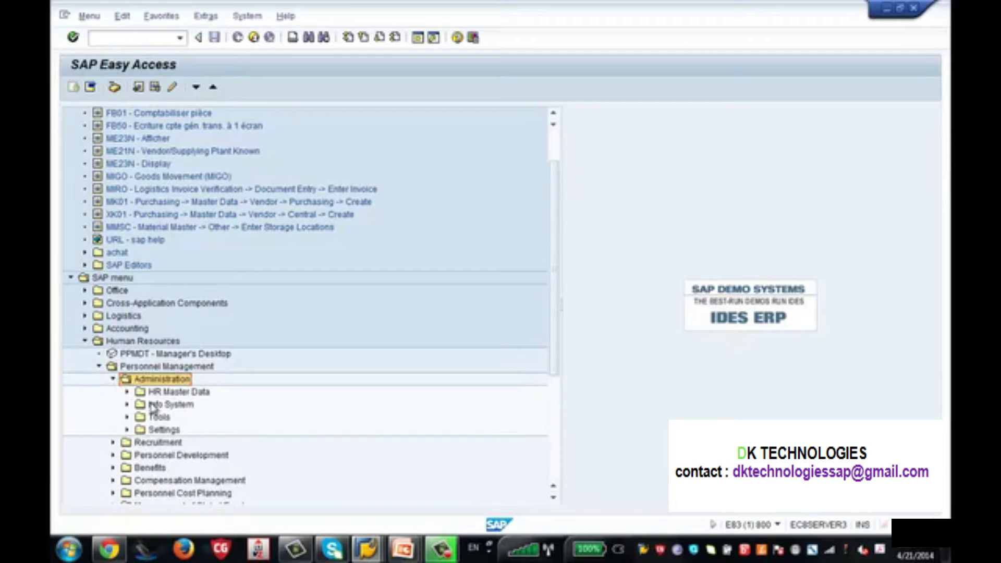
- Expand Info System and its Reports folder under Administration, and review the folder path from Human Resources
left_click(162, 406)
left_click(127, 404)
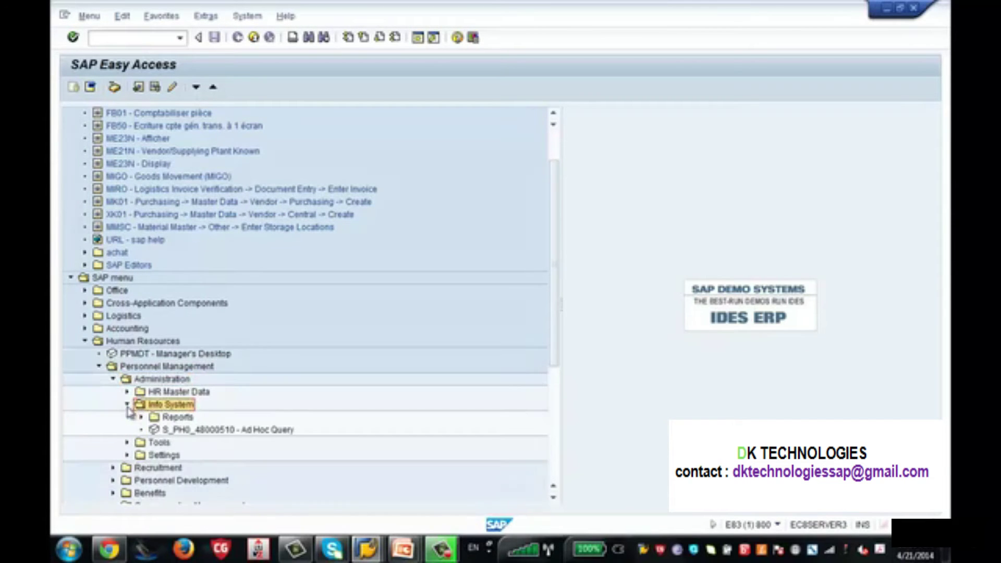
left_click(167, 418)
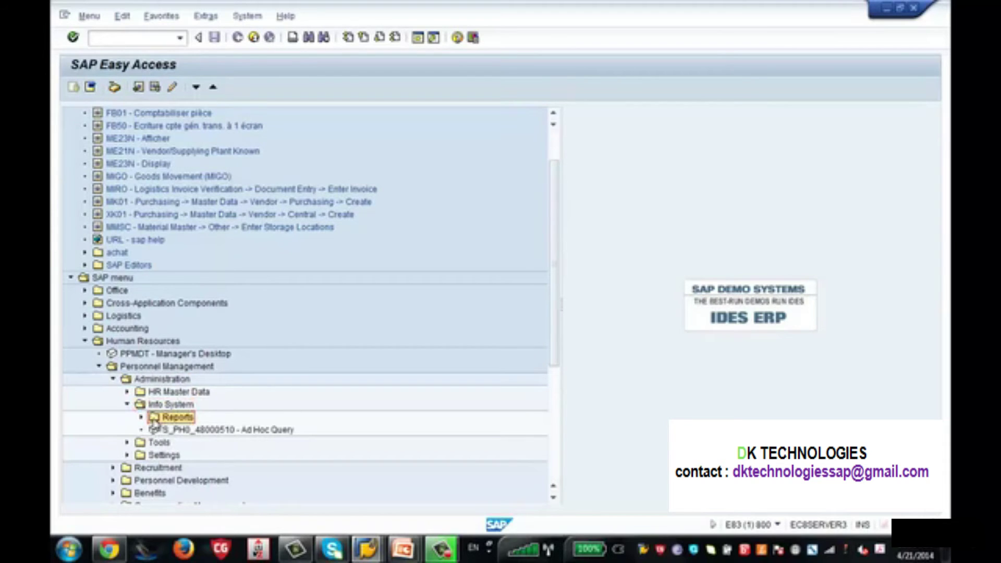
left_click(141, 417)
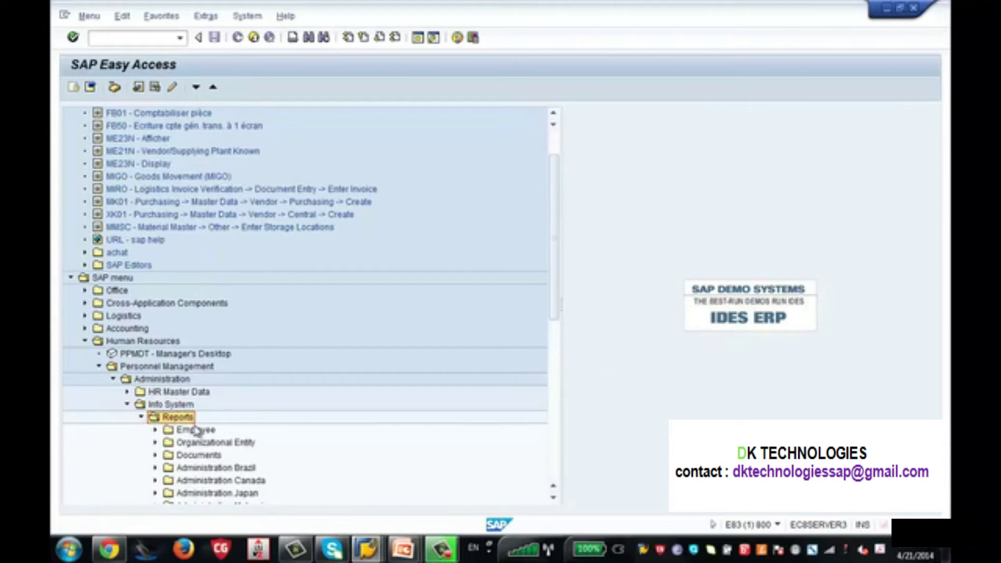
left_click(153, 342)
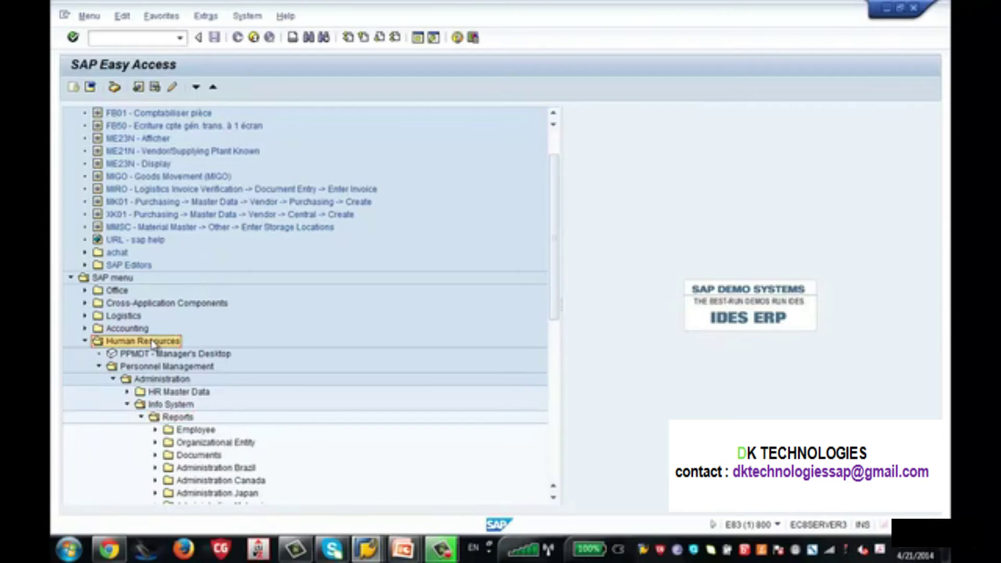
left_click(181, 368)
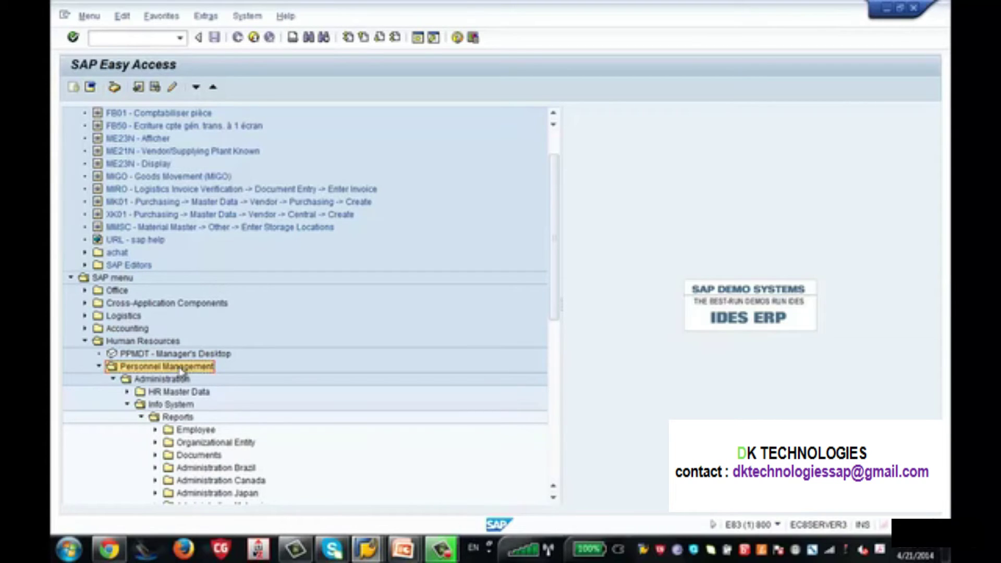
left_click(181, 380)
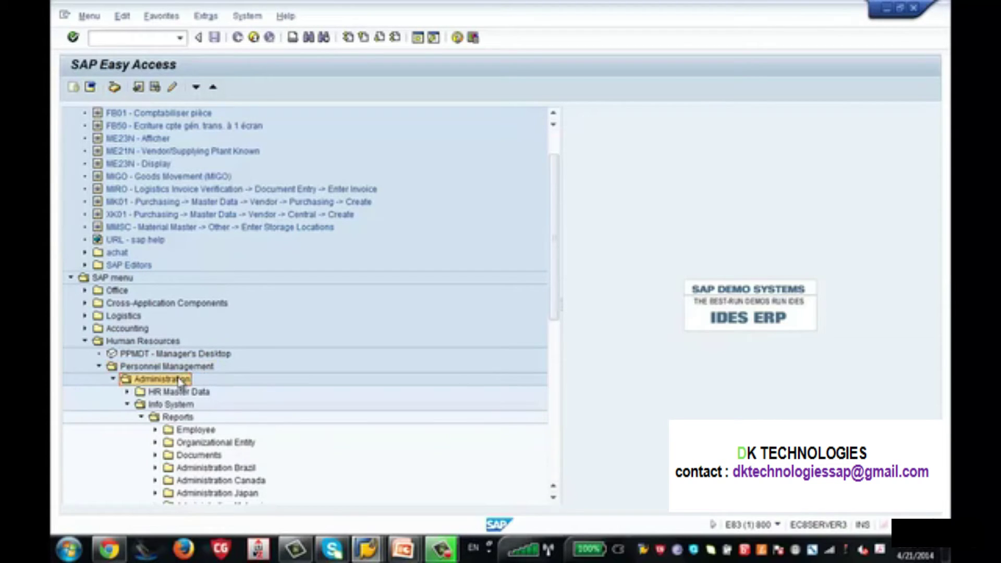
left_click(185, 394)
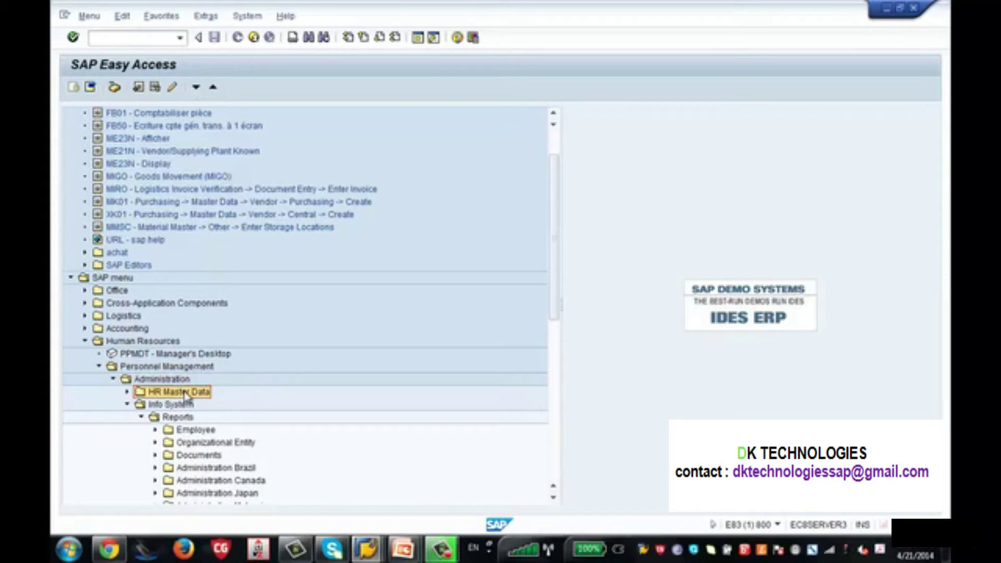
left_click(174, 405)
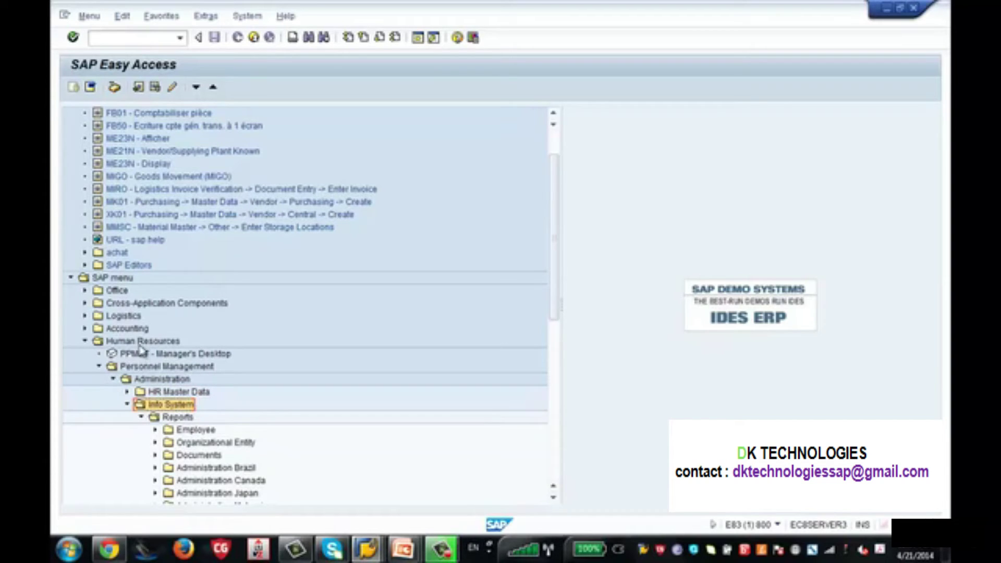
- Collapse the top-level Human Resources folder and expand Information Systems > Human Resources > Reports > Personnel Management
left_click(84, 341)
left_click(125, 405)
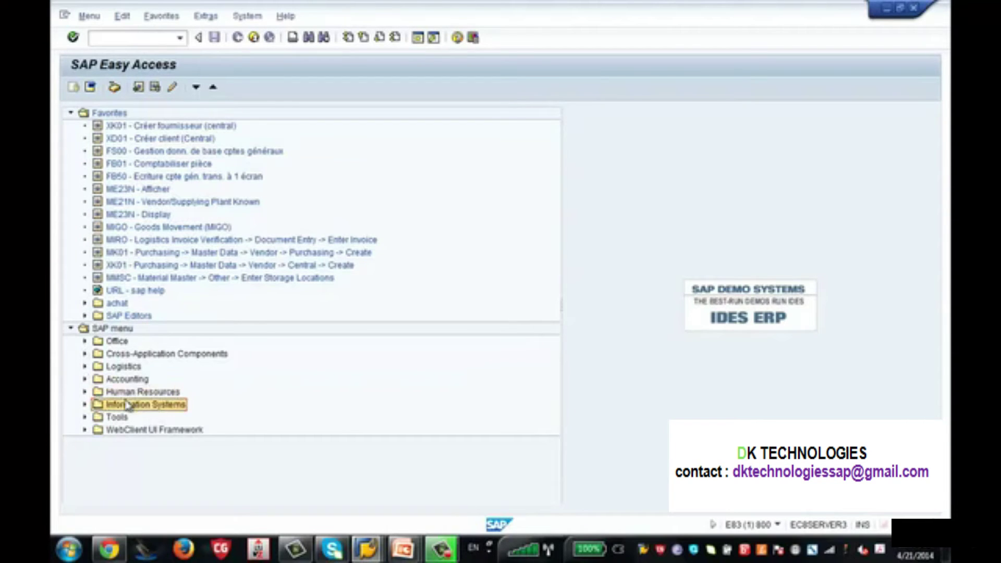
left_click(85, 405)
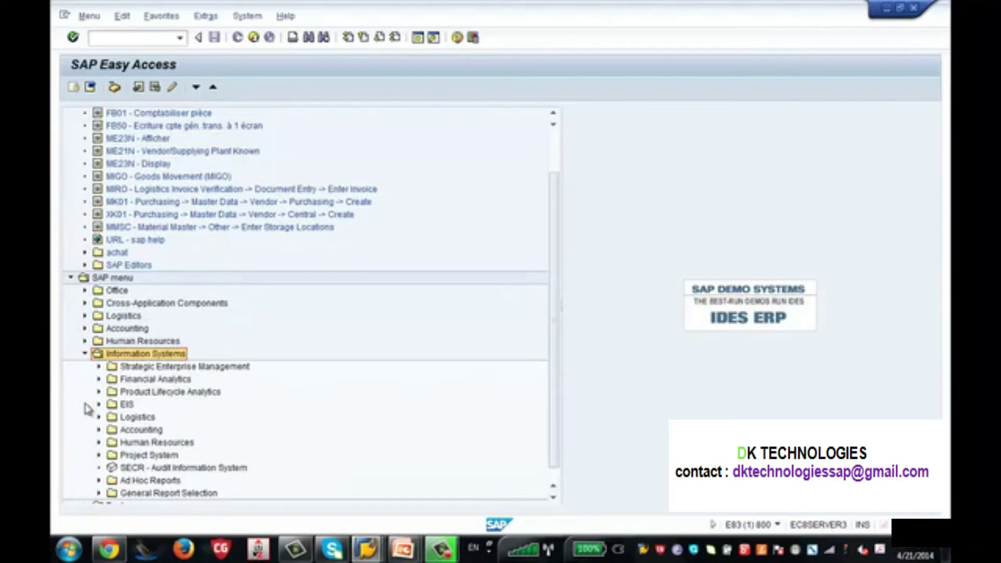
left_click(99, 443)
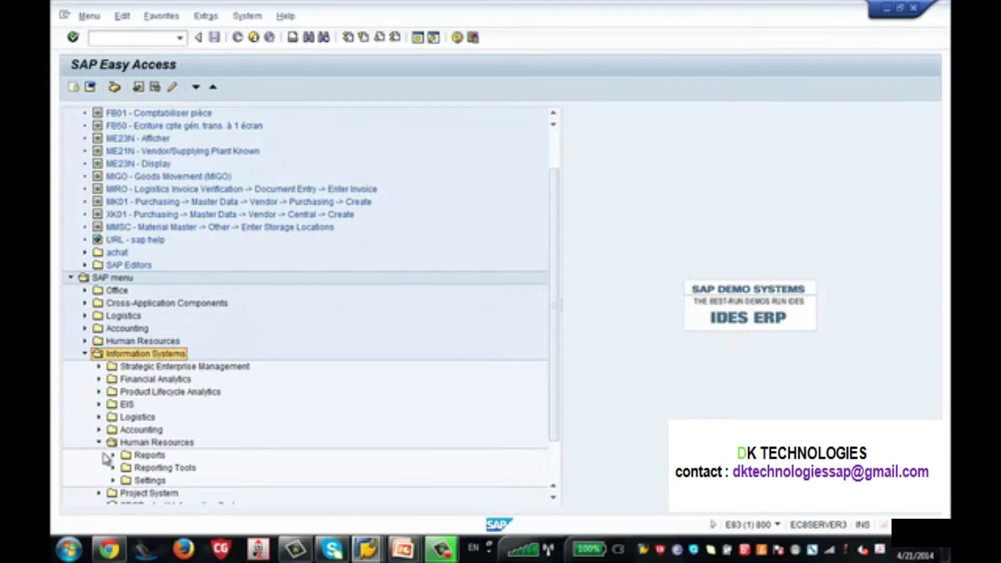
left_click(113, 456)
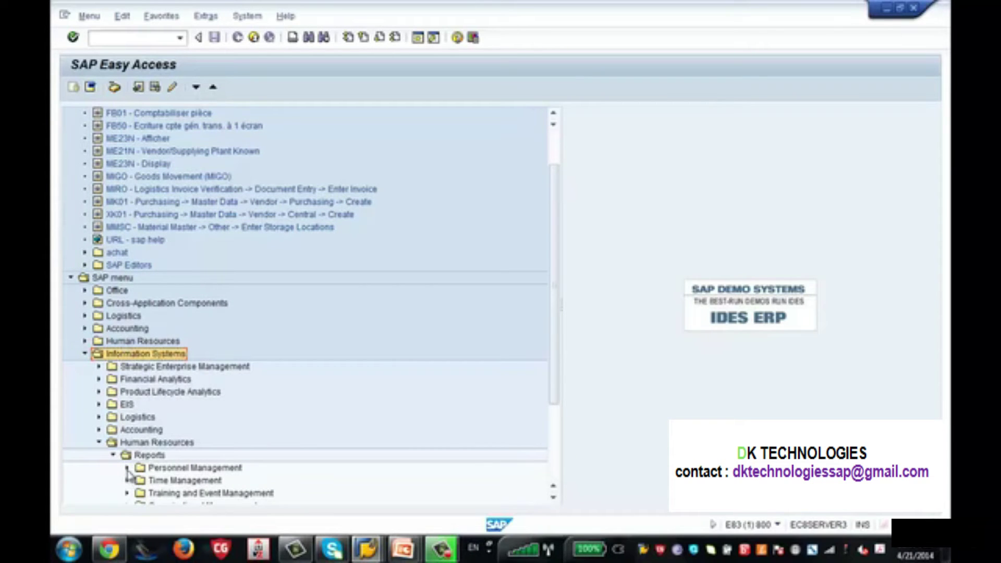
left_click(127, 468)
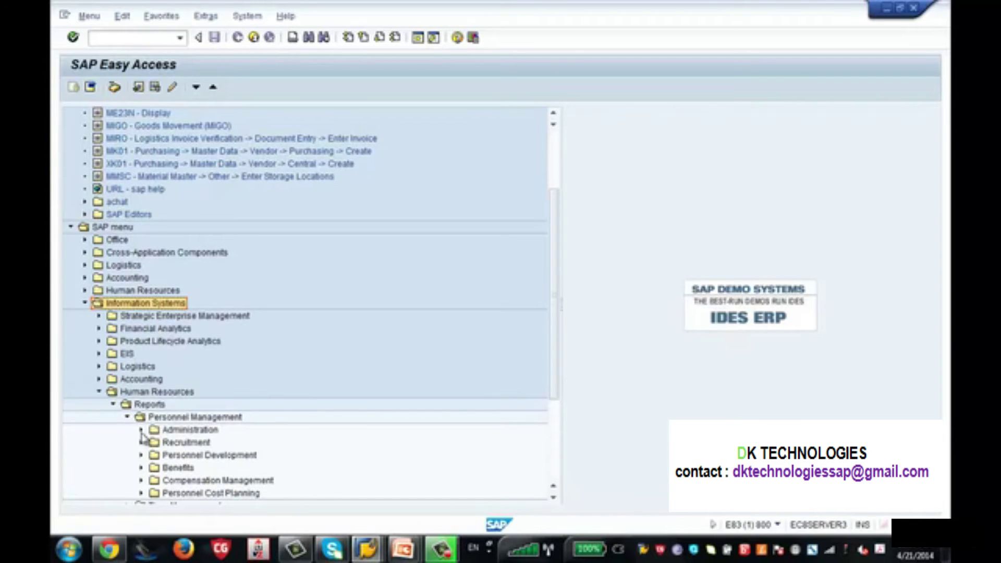
- Expand Administration and its Employee folder under the Personnel Management reports
left_click_drag(556, 239, 558, 284)
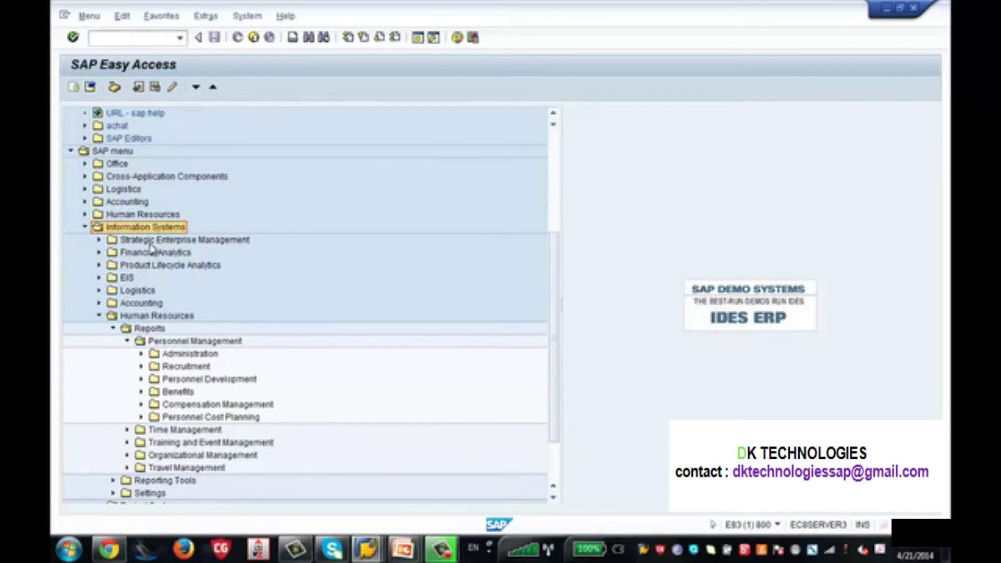
left_click(156, 317)
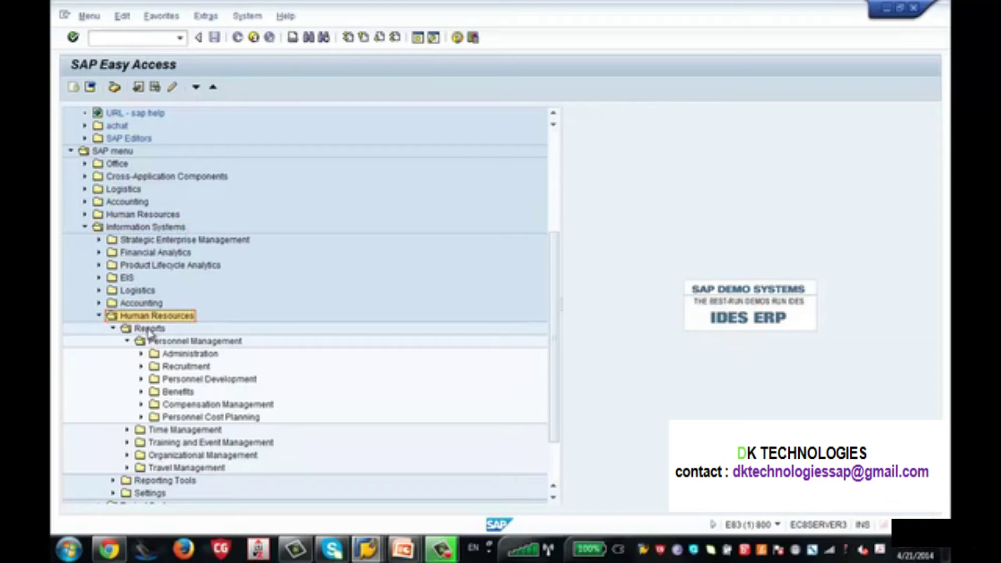
left_click(149, 330)
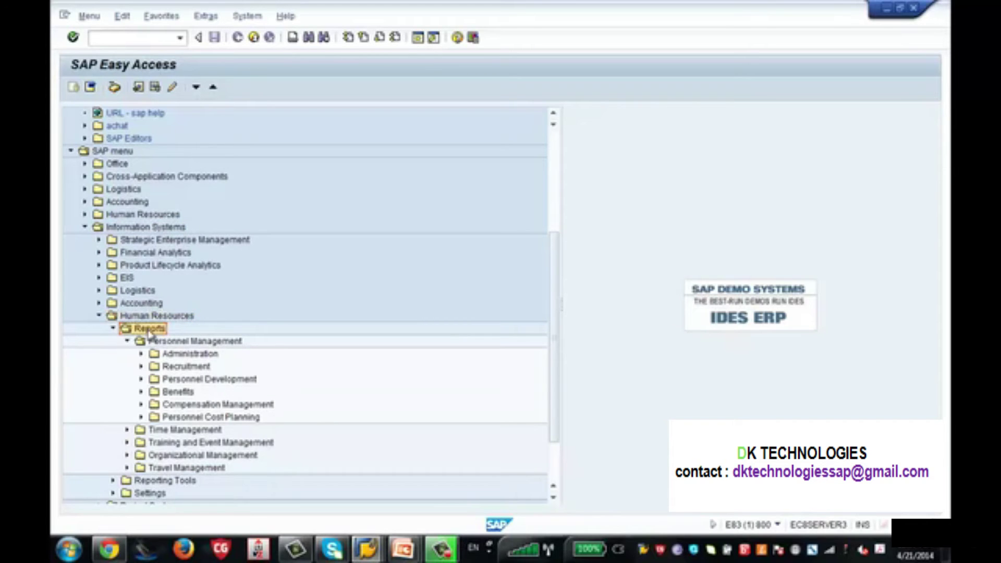
left_click(174, 345)
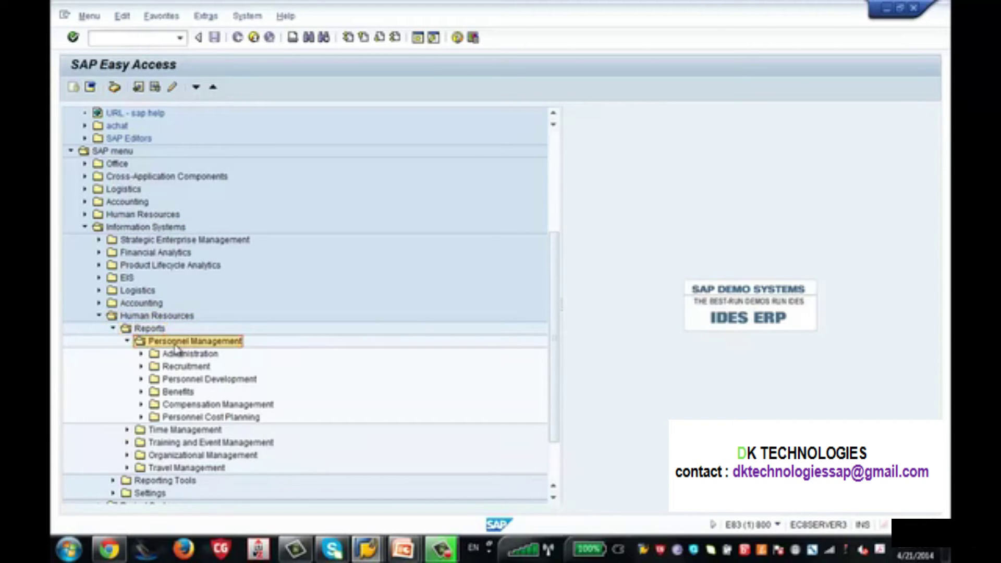
left_click(142, 354)
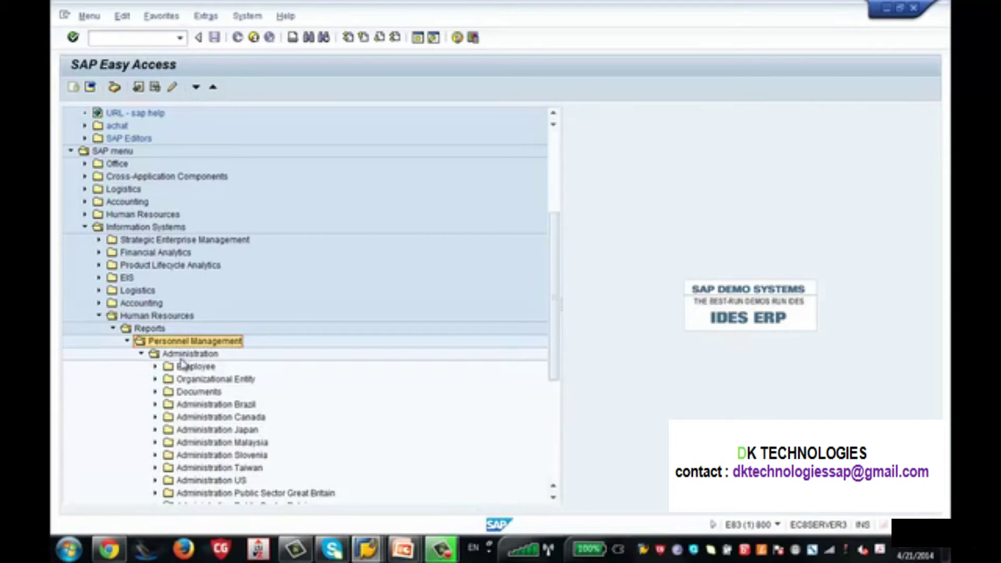
left_click(155, 367)
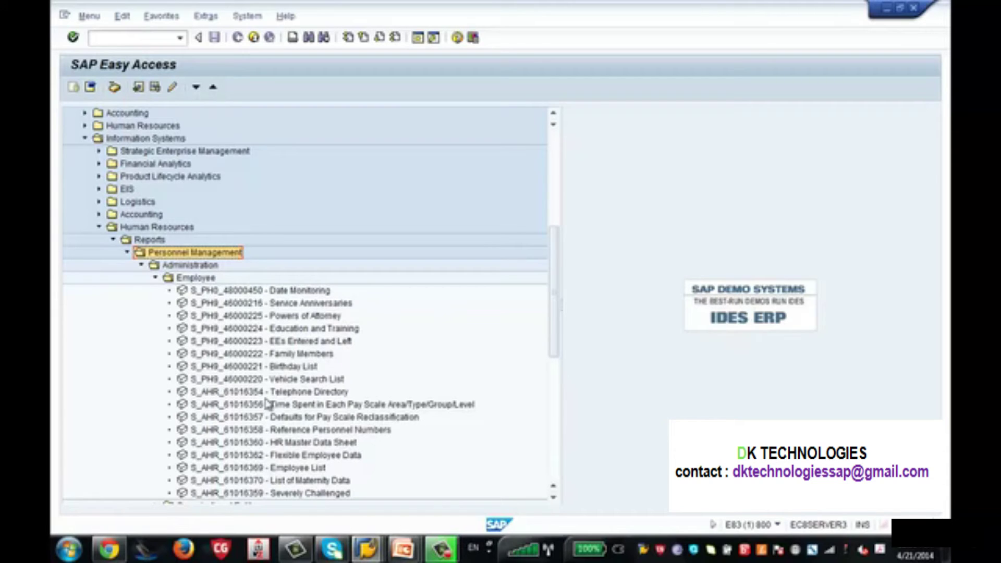
- Look through the reports in the Employee folder and open the Employee List report, S_AHR_61016369
left_click(303, 355)
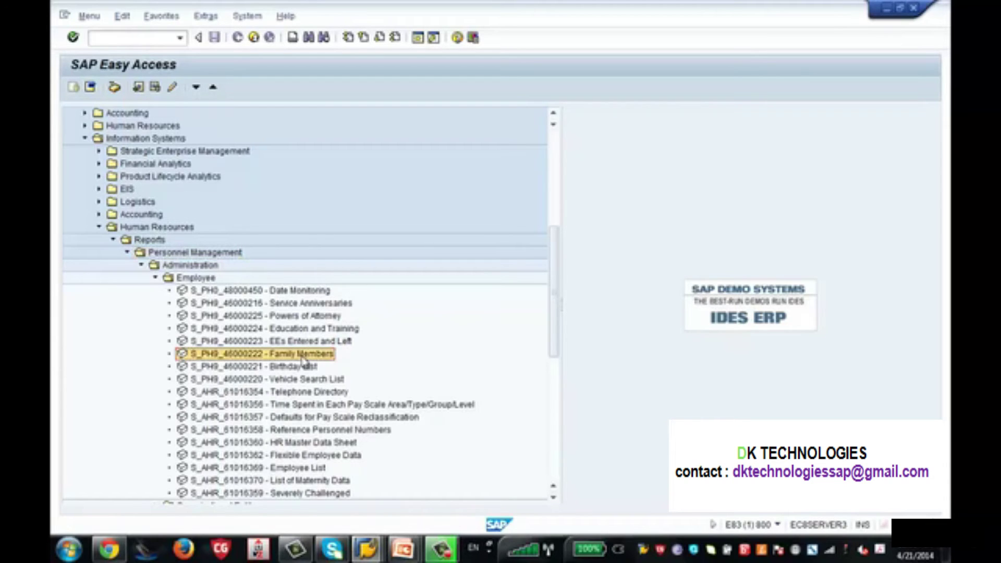
left_click(304, 369)
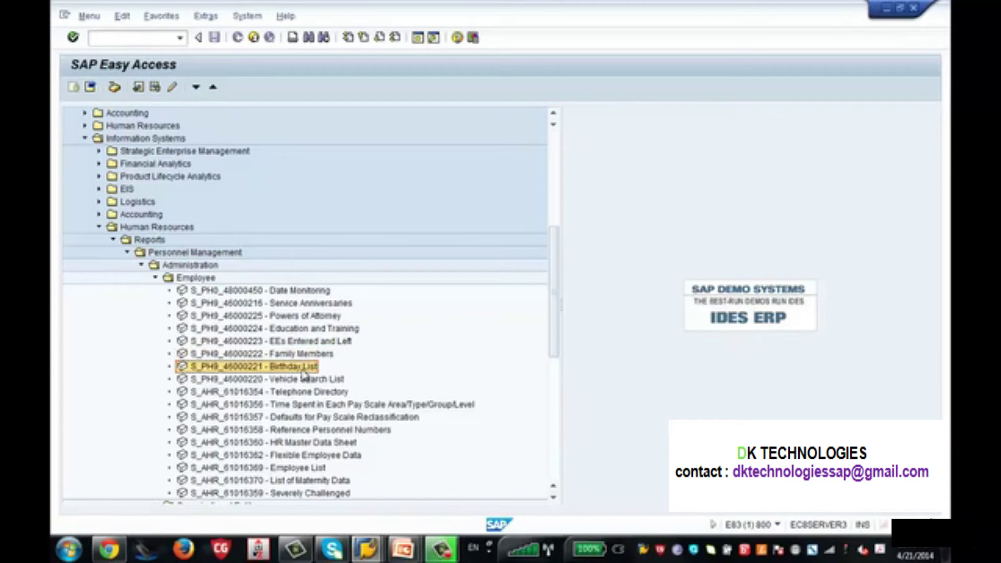
left_click(324, 330)
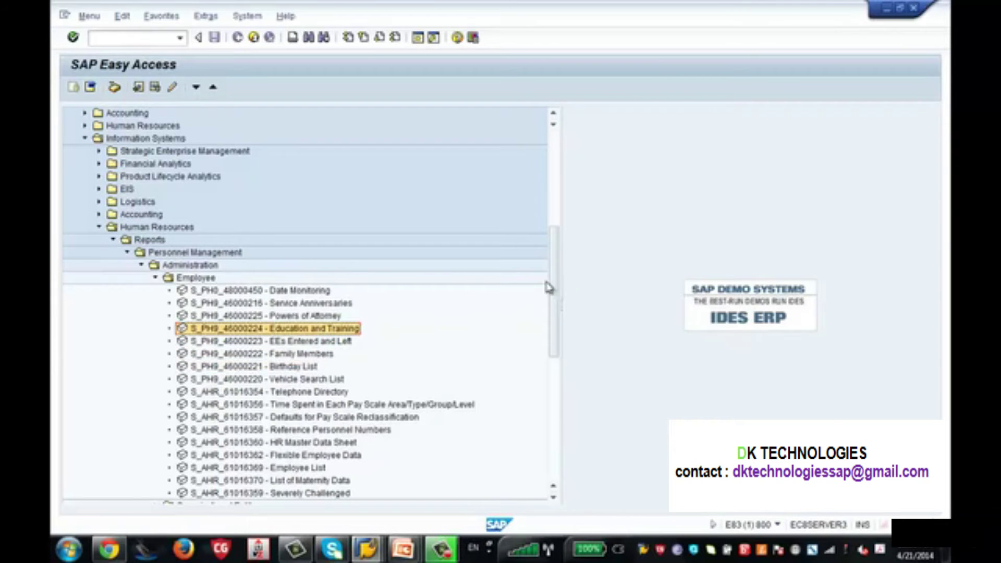
left_click_drag(550, 286, 558, 311)
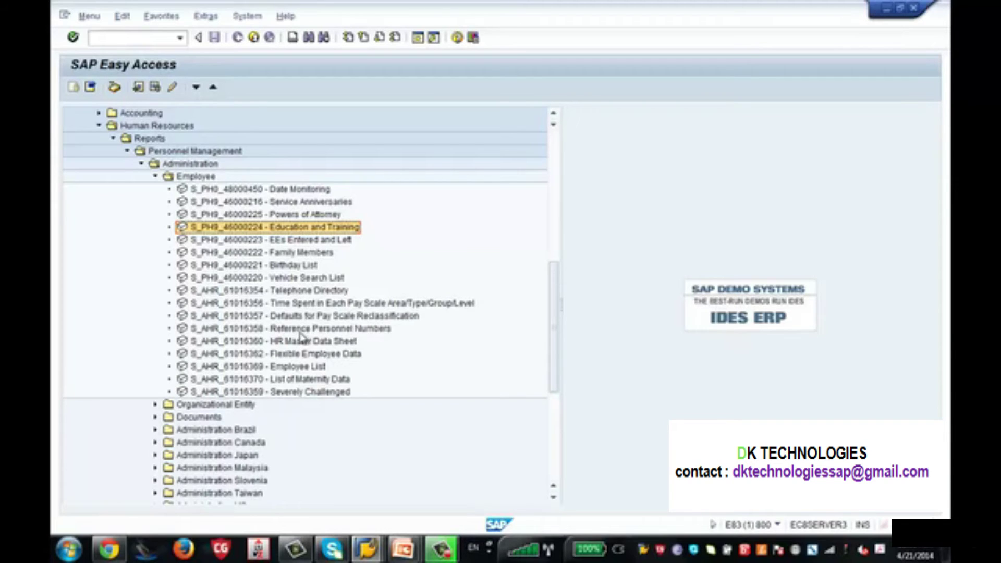
left_click(320, 368)
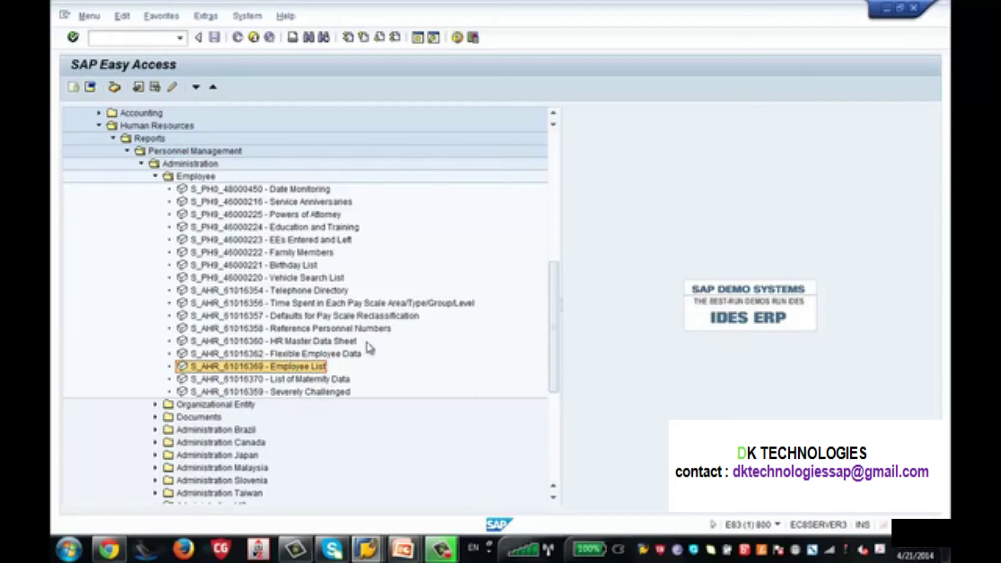
left_click_drag(554, 313, 553, 259)
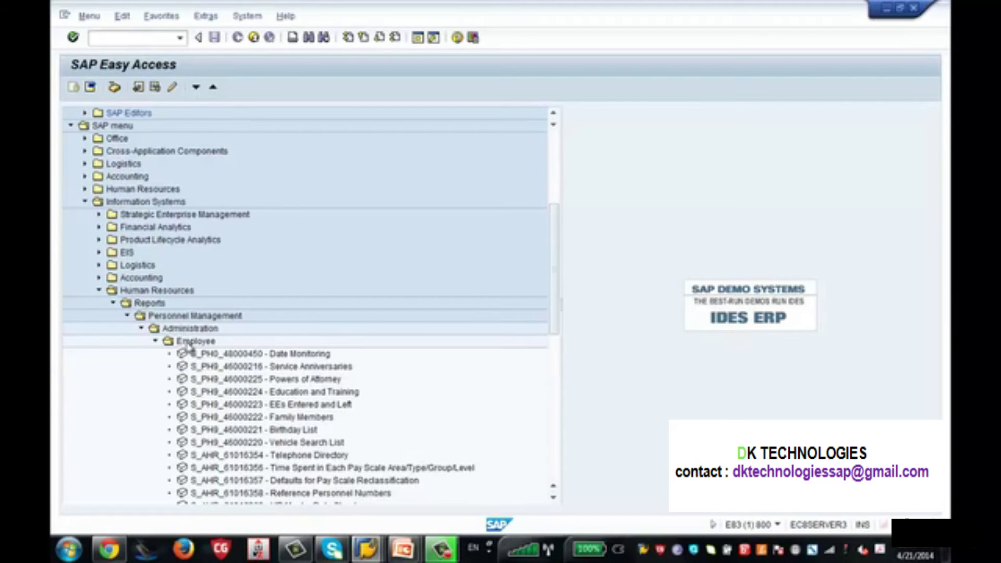
left_click_drag(554, 252, 556, 297)
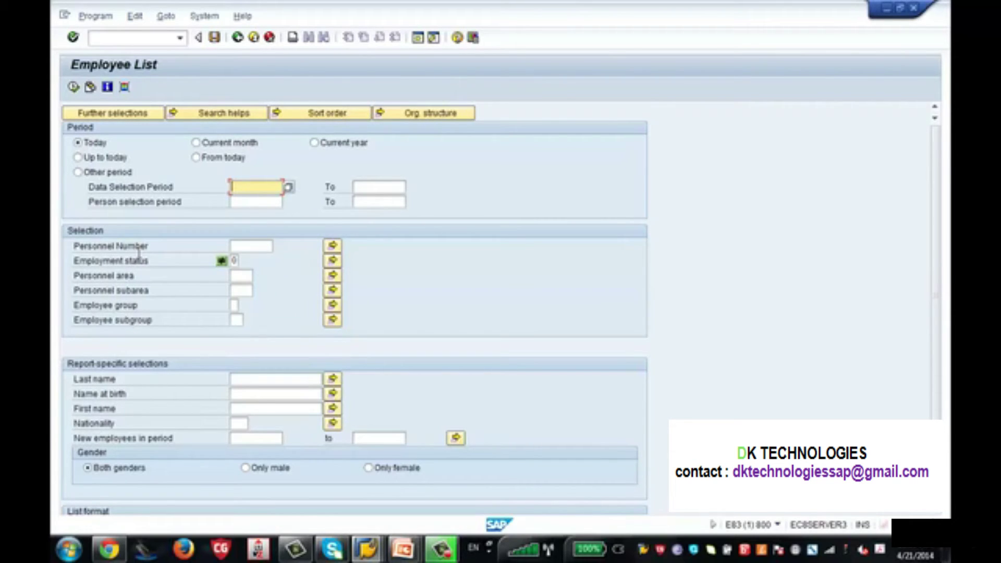
- Run the Employee List report for employee subgroup ZS and return to the selection screen
left_click(237, 320)
type("Z1")
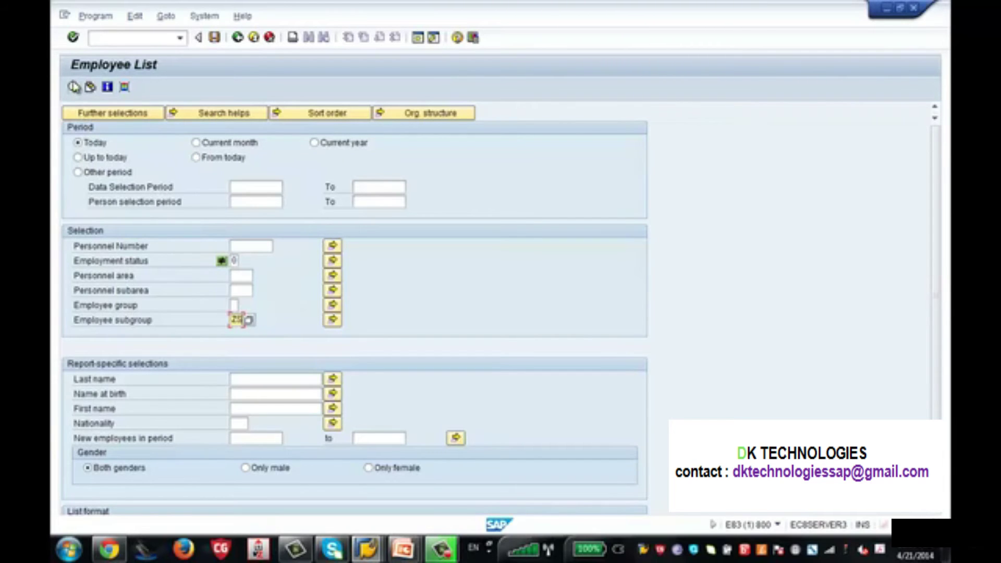
left_click(74, 87)
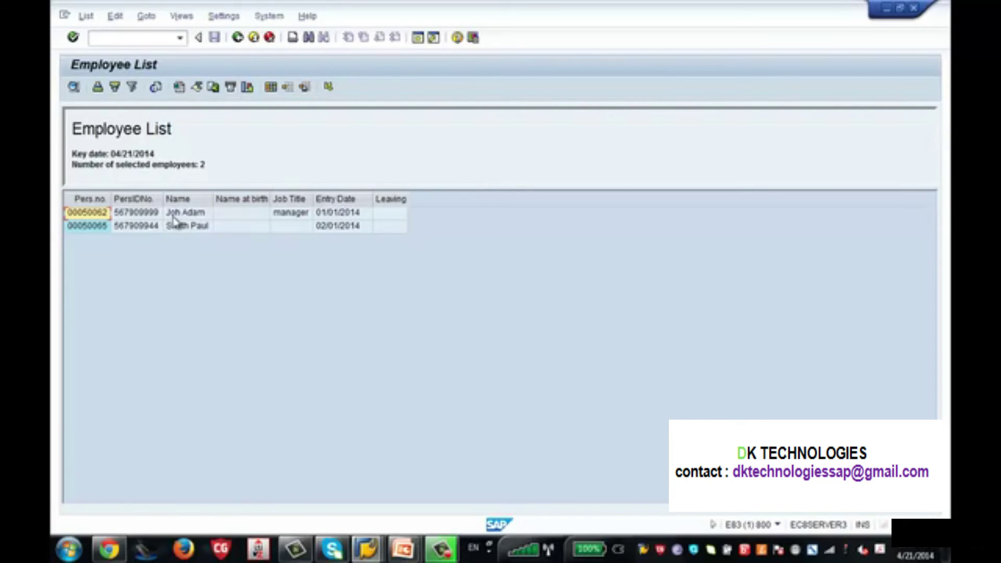
left_click(237, 40)
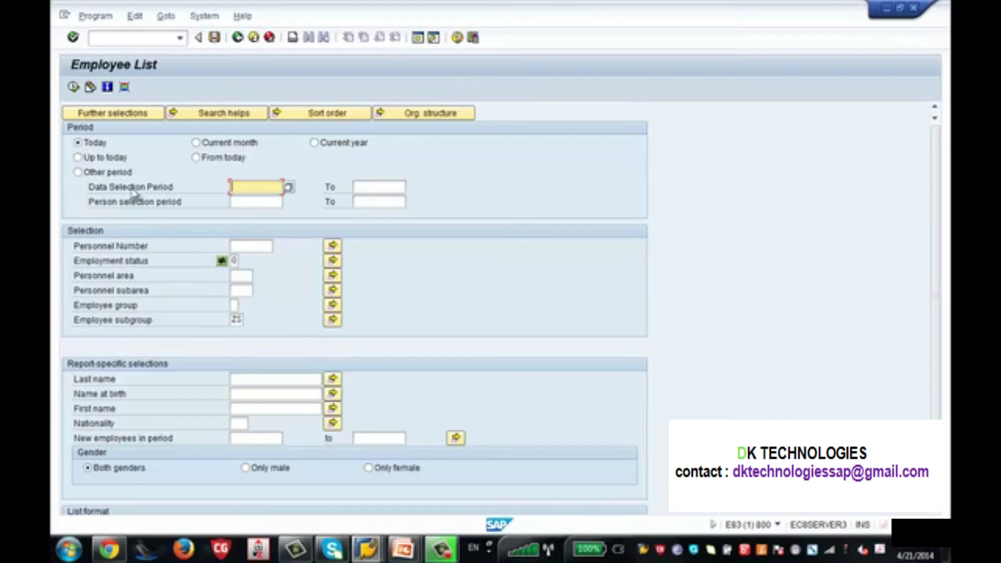
- Add Supervisor area, Administrator group, Payroll administrator, Personnel administrator, Object Type and Employee name as further selection fields
left_click(142, 115)
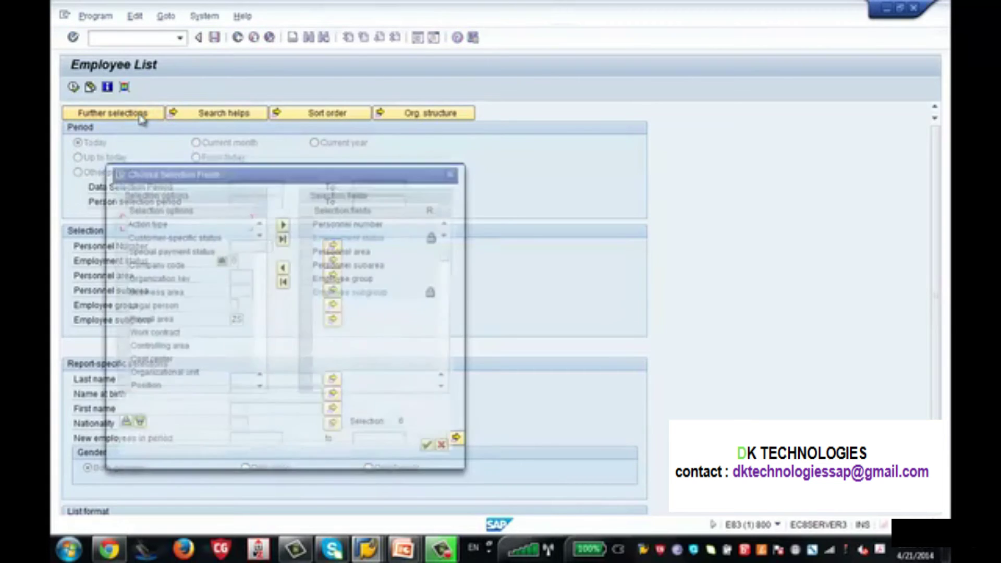
mouse_move(214, 175)
left_mouse_down()
mouse_move(412, 129)
mouse_move(488, 92)
left_mouse_up()
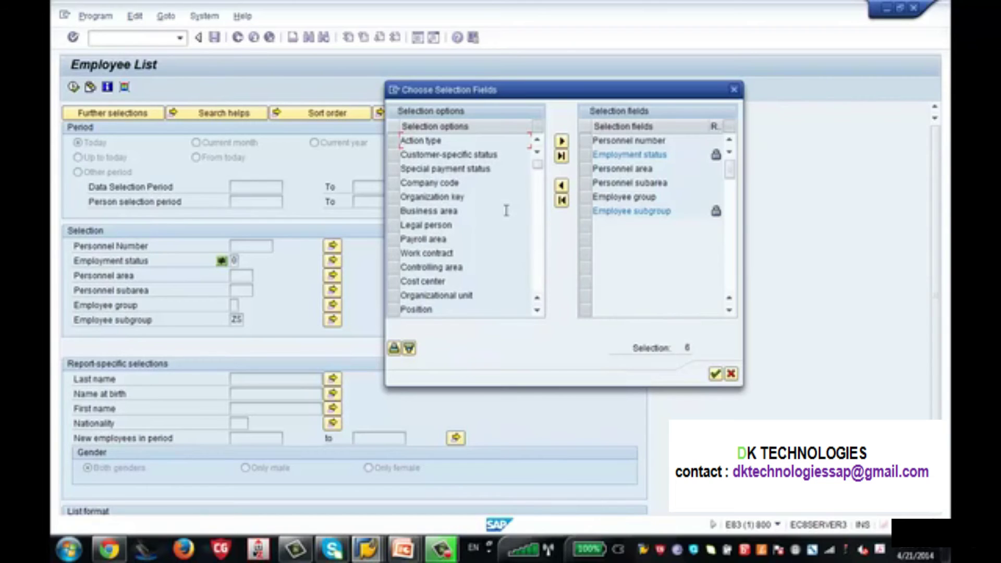
left_click(540, 229)
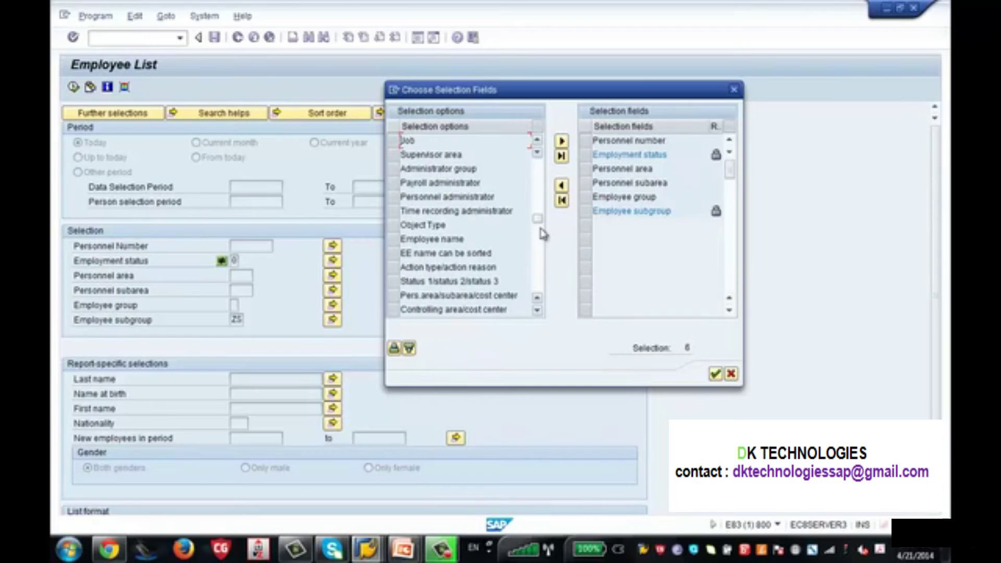
left_click(404, 201)
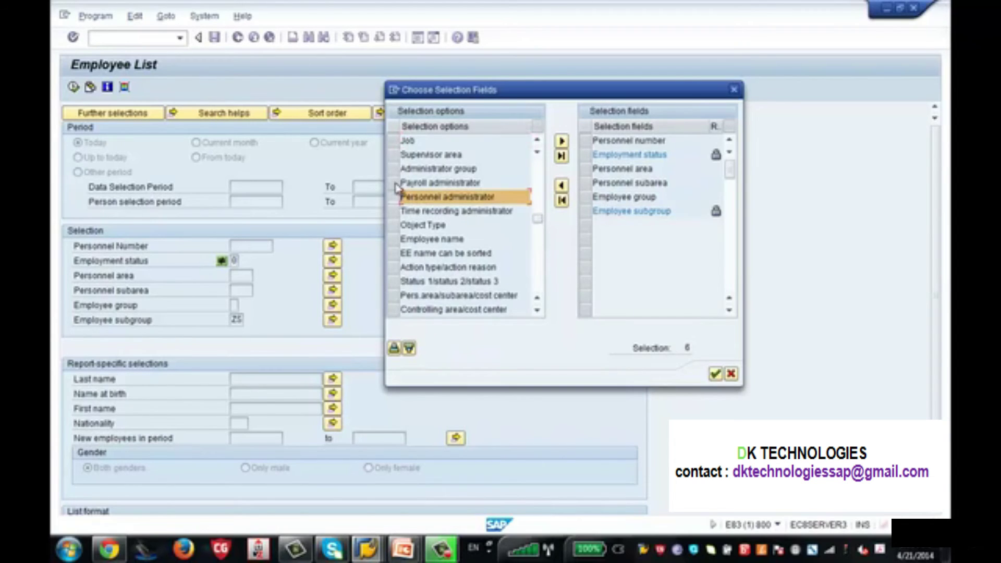
left_click(395, 182)
left_click(394, 154)
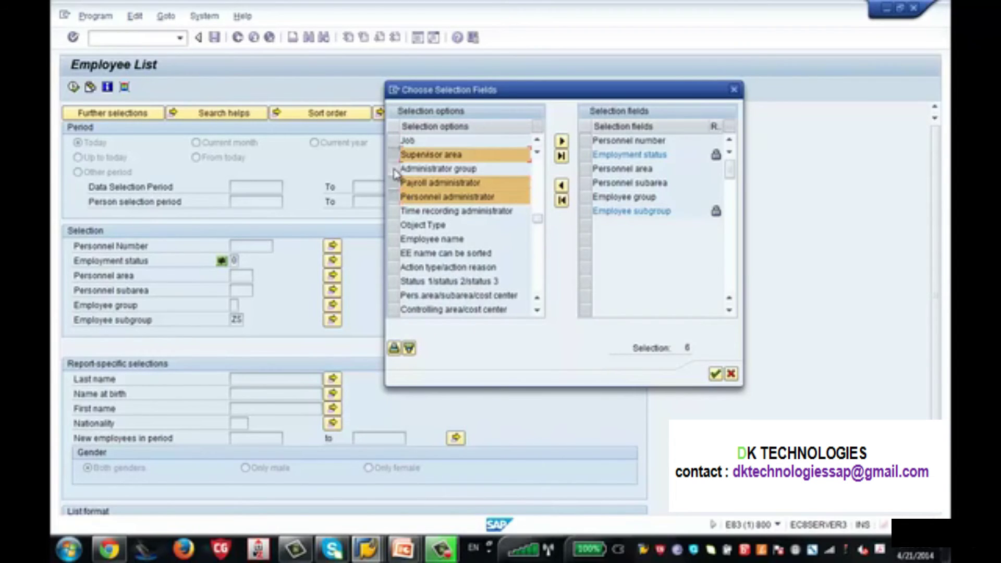
left_click(394, 171)
left_click(395, 224)
left_click(398, 239)
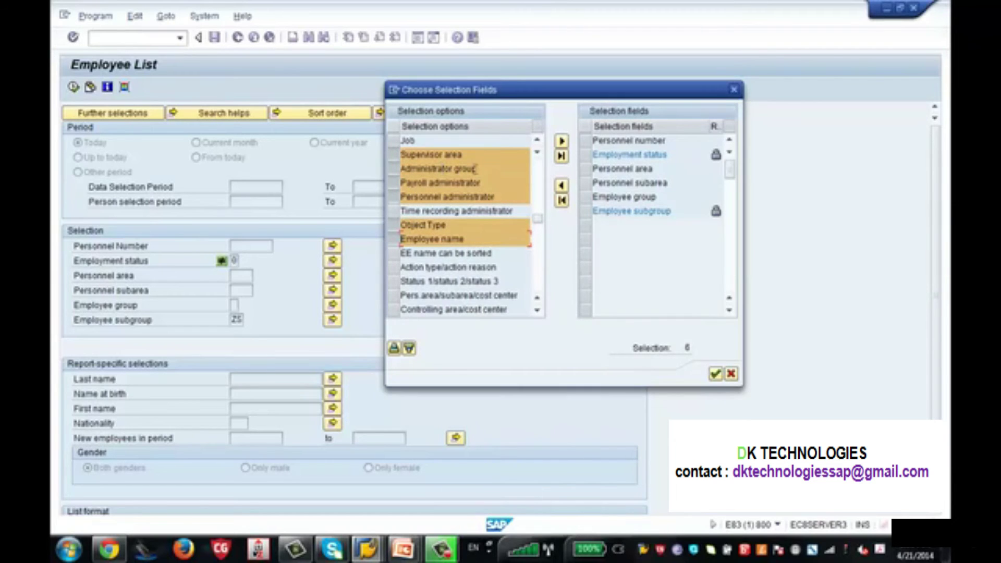
left_click(561, 141)
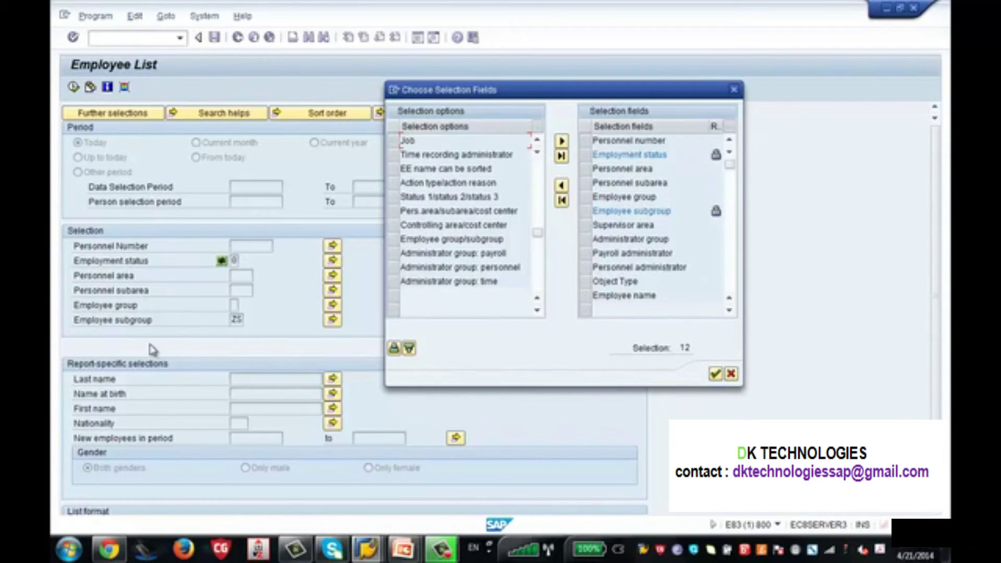
left_click(715, 374)
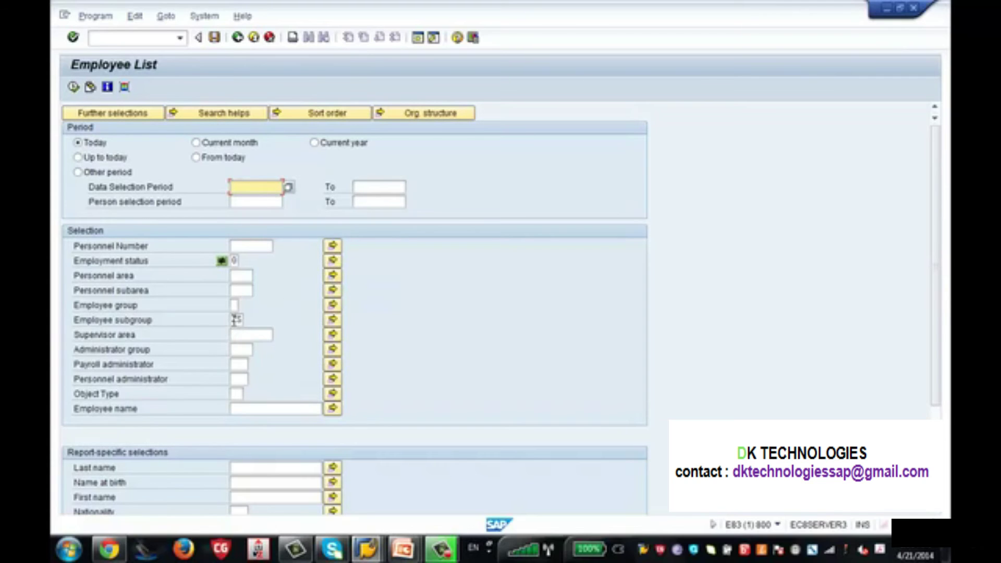
- Reopen the Employee List report and add Organization key, Business area and Legal person as further selection fields
left_click(237, 37)
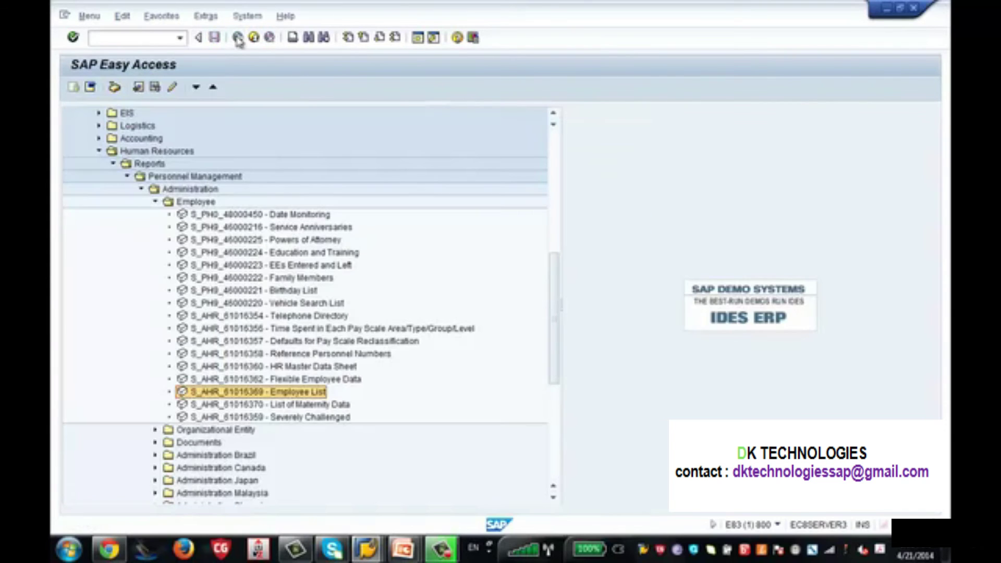
double_click(293, 394)
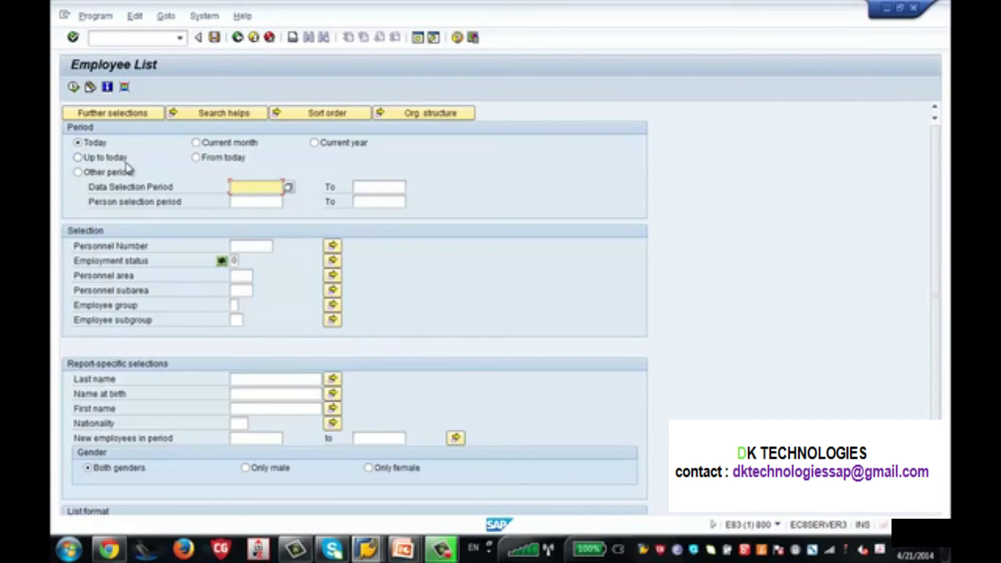
left_click(137, 118)
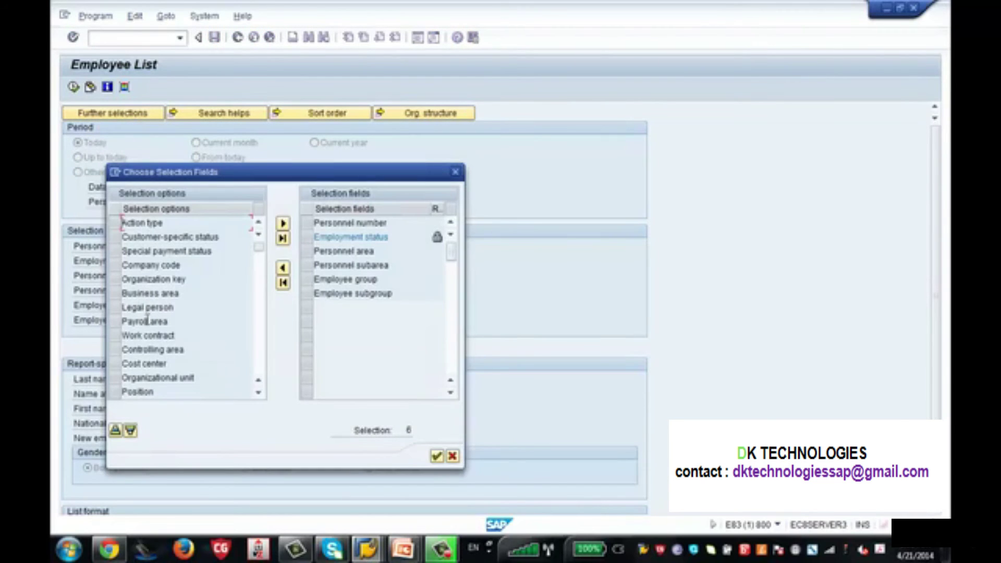
left_click_drag(113, 307, 119, 282)
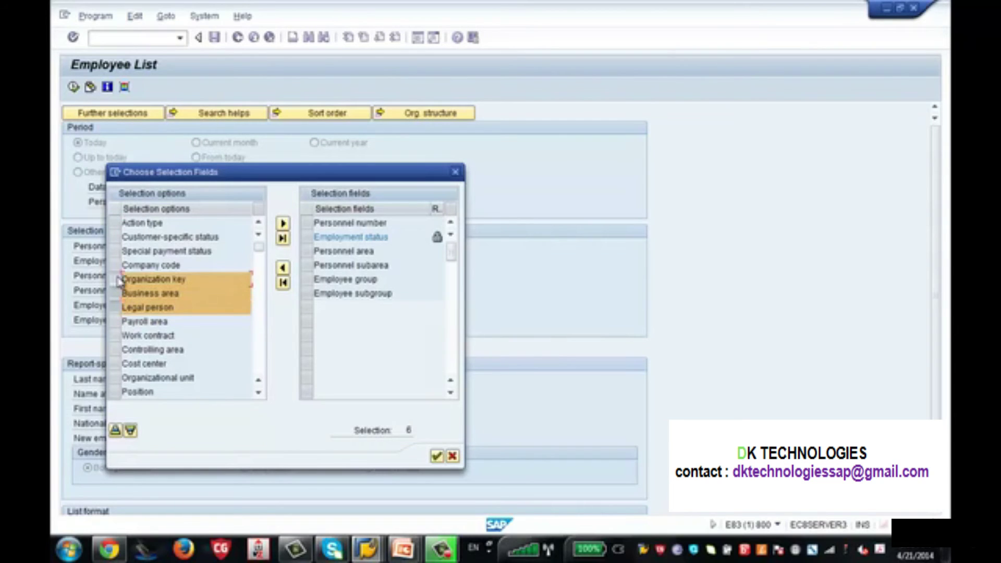
left_click(283, 225)
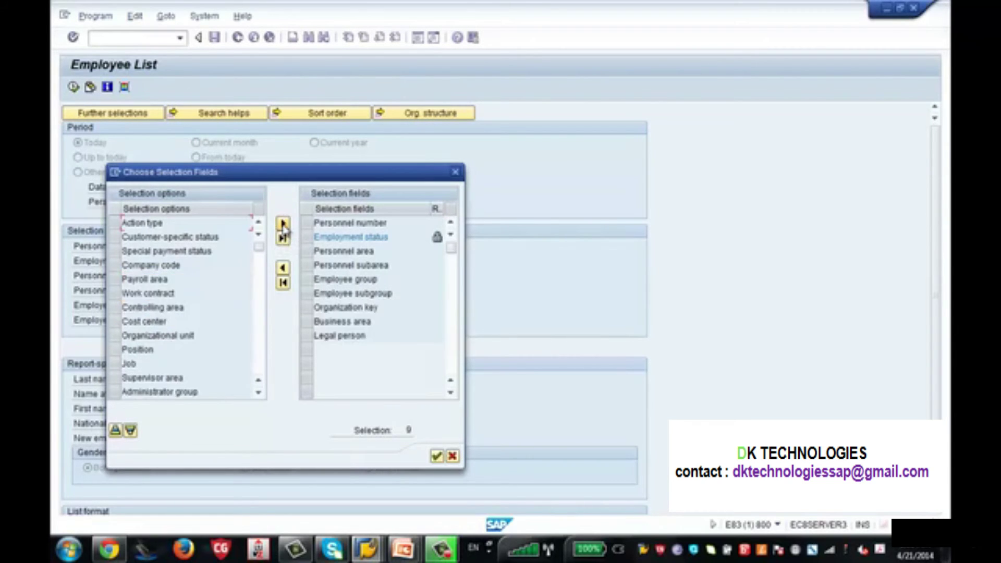
left_click(436, 456)
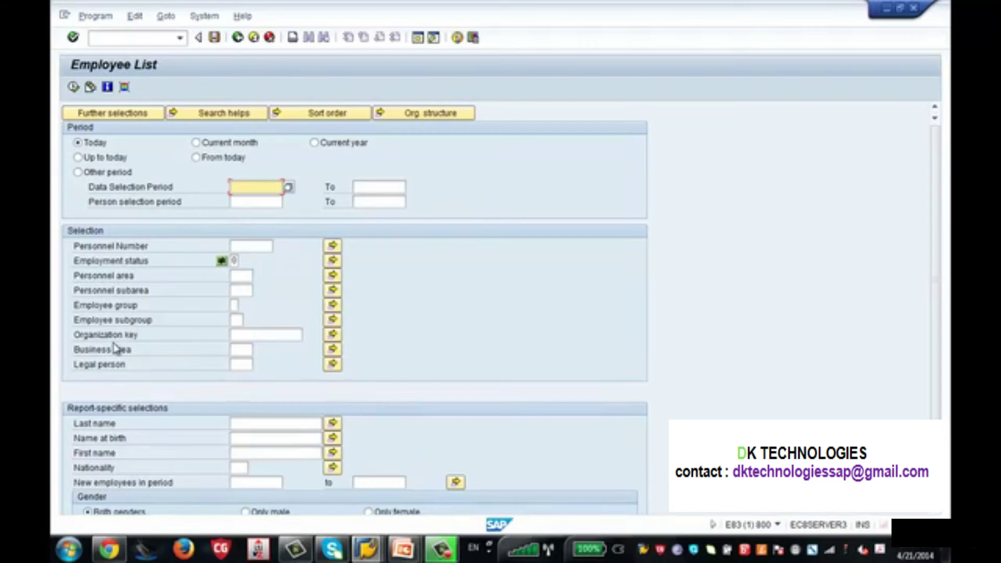
- Set the employee subgroup to ZS and the employee group to Z in the selection criteria
left_click(234, 320)
type("1")
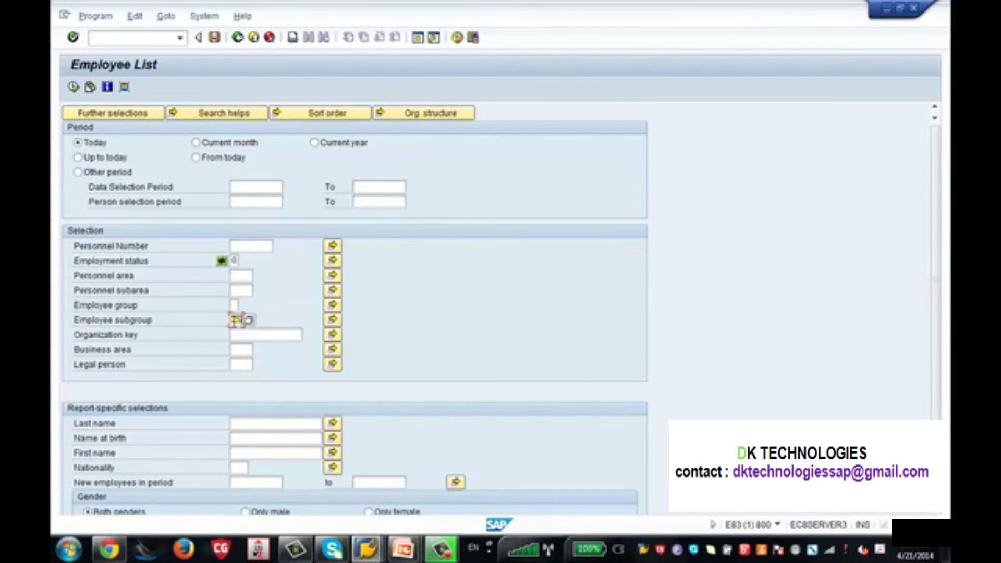
left_click(233, 304)
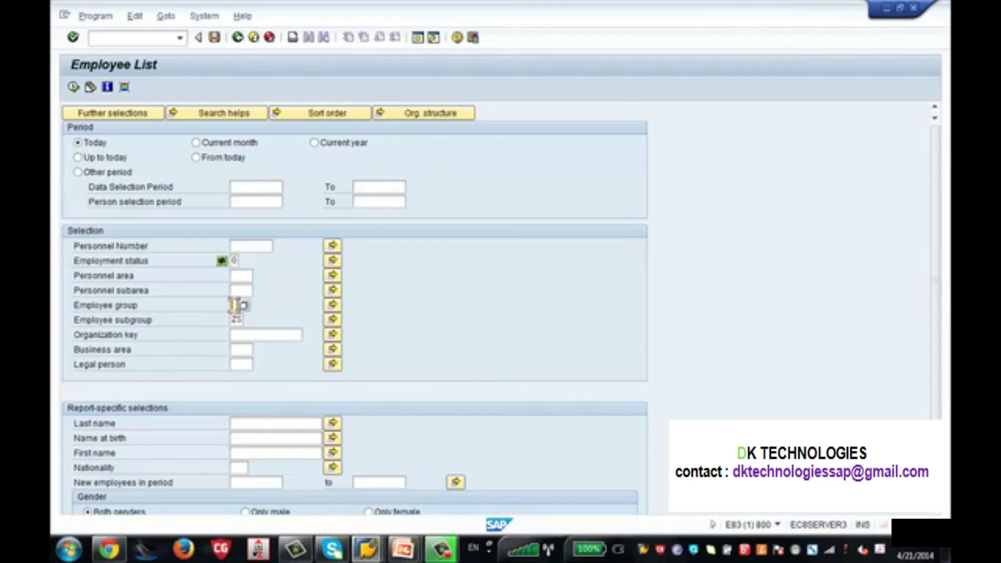
type("1")
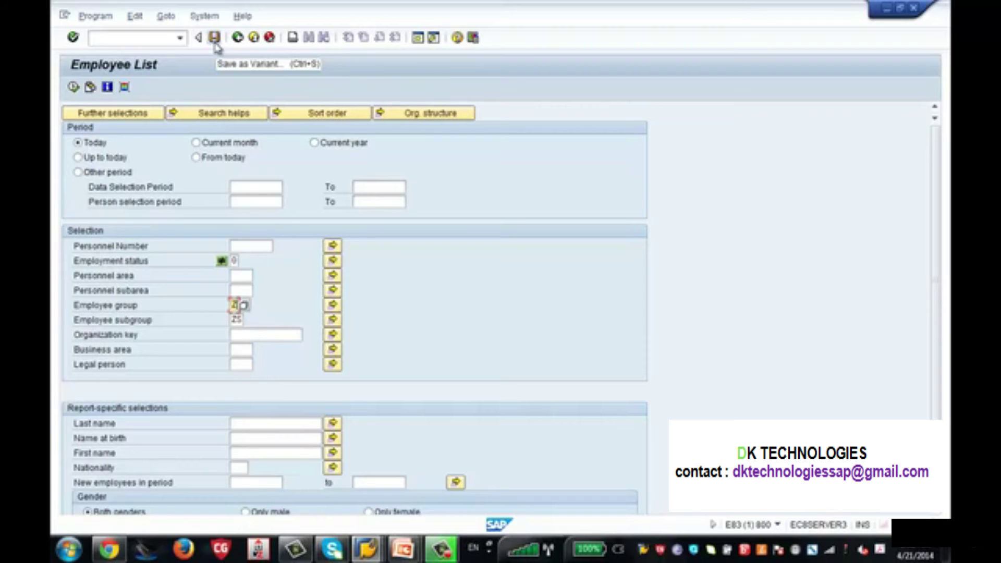
- Save the selection as a variant named "Zenith Variant" with the description "Zenith Variant for Testing"
left_click(215, 45)
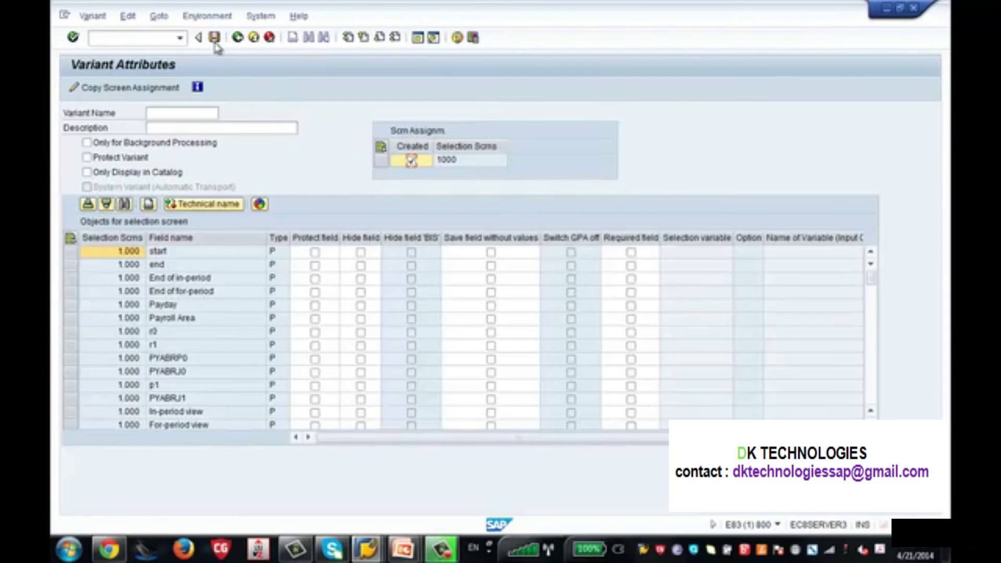
left_click(192, 110)
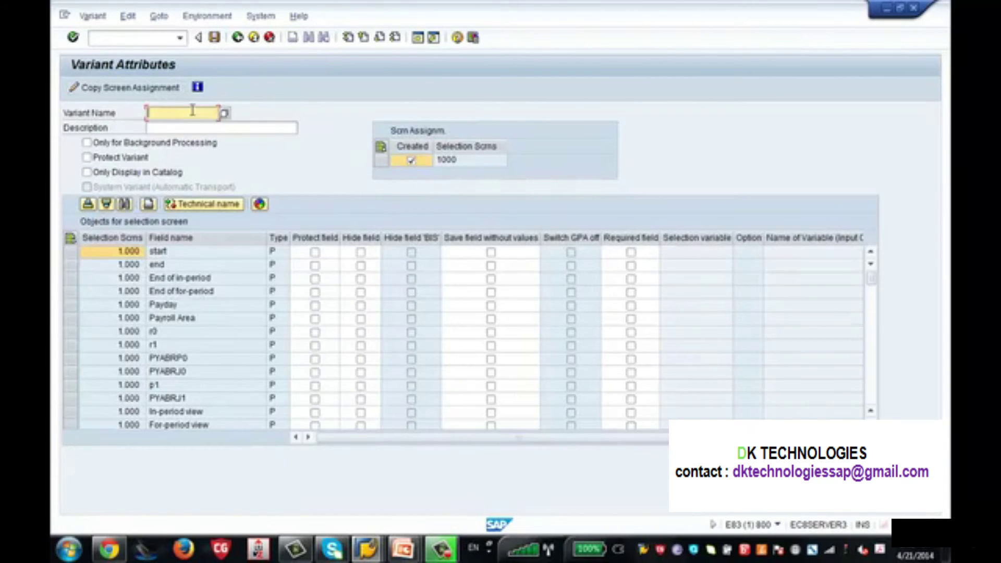
type("Zen1")
type("th Va")
type("riant")
key("Tab")
type("Zenith")
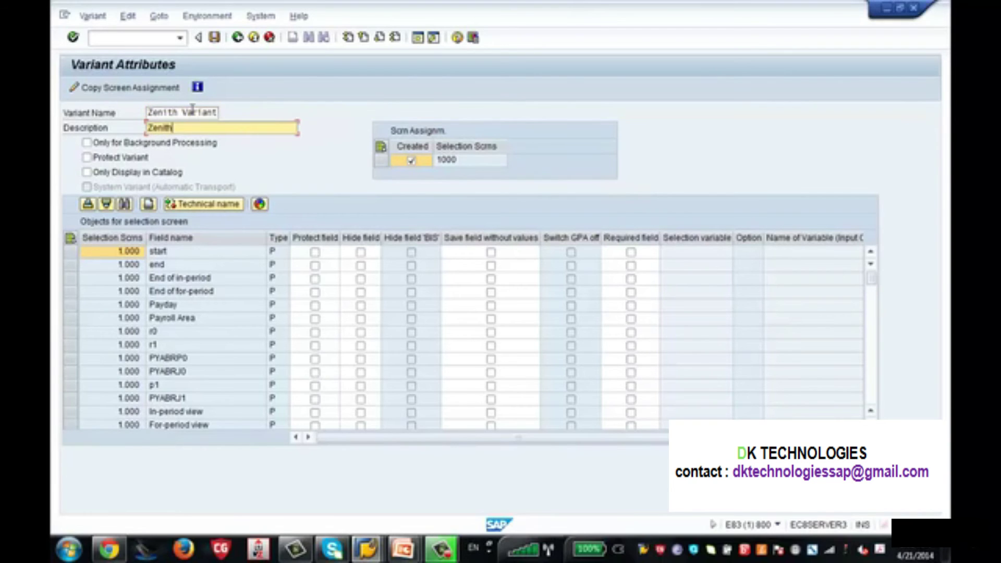
type(" Variant fo")
type("Testing")
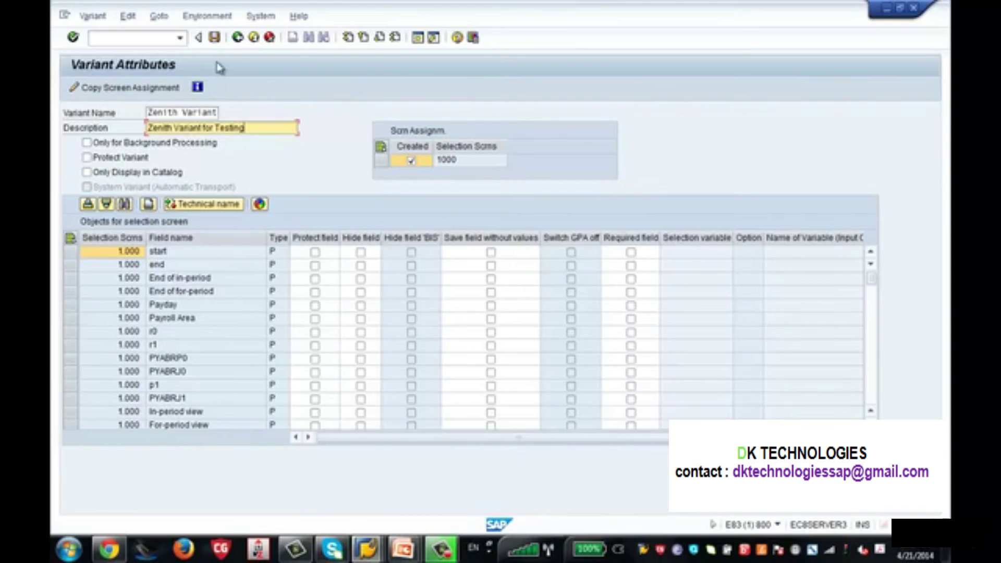
left_click(216, 40)
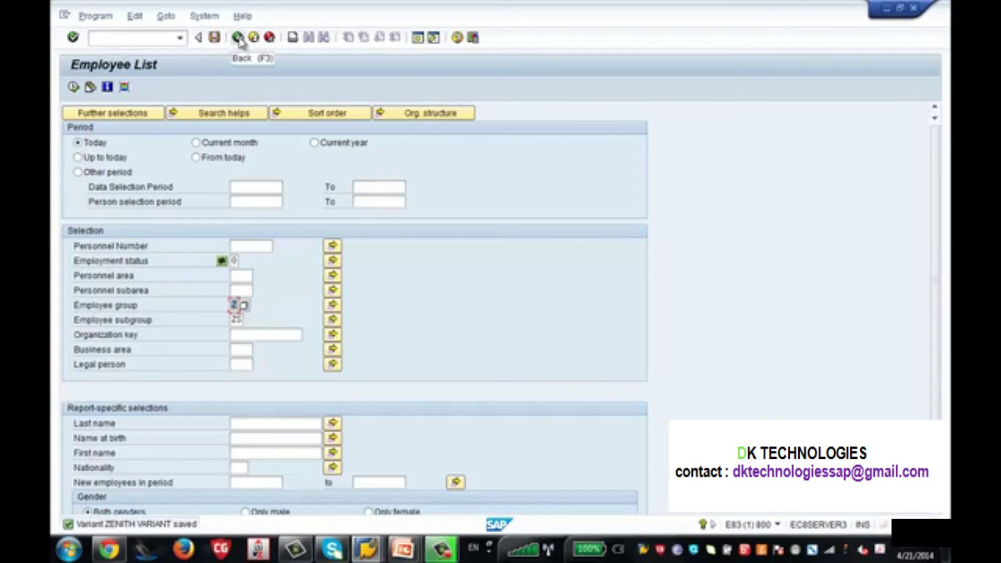
- Reopen the Employee List report from the menu tree and load the saved Zenith Variant
left_click(238, 40)
double_click(276, 395)
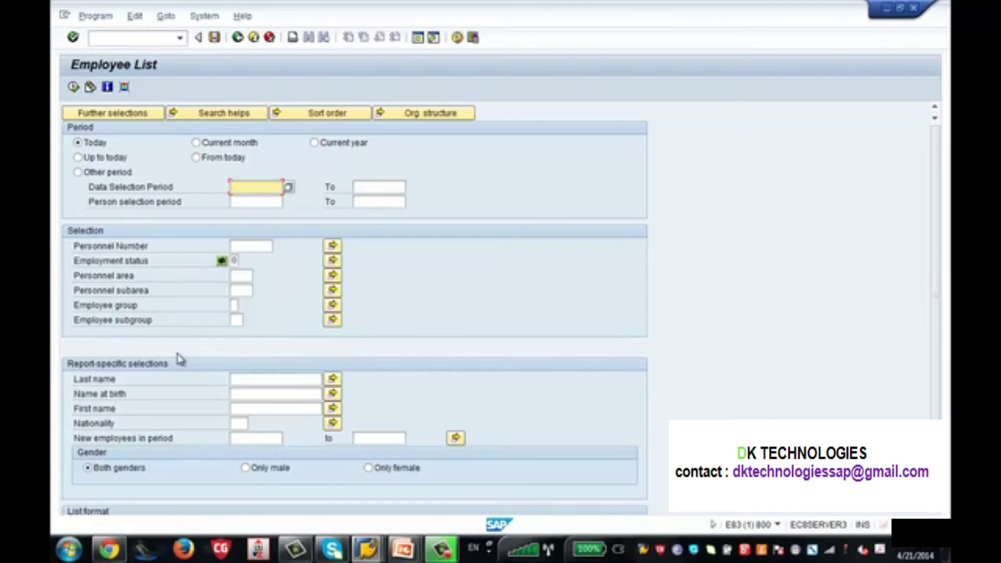
left_click(91, 89)
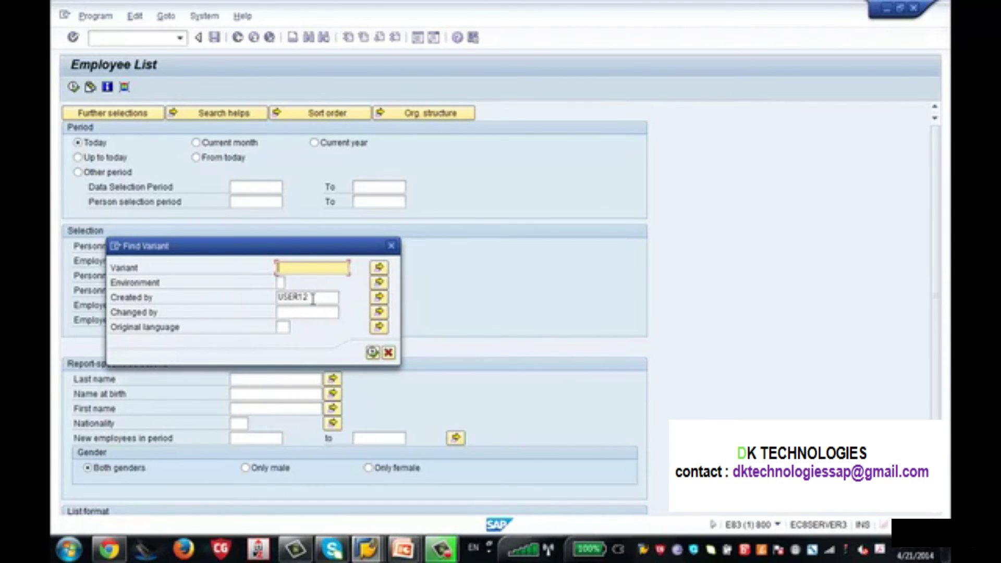
left_click(372, 352)
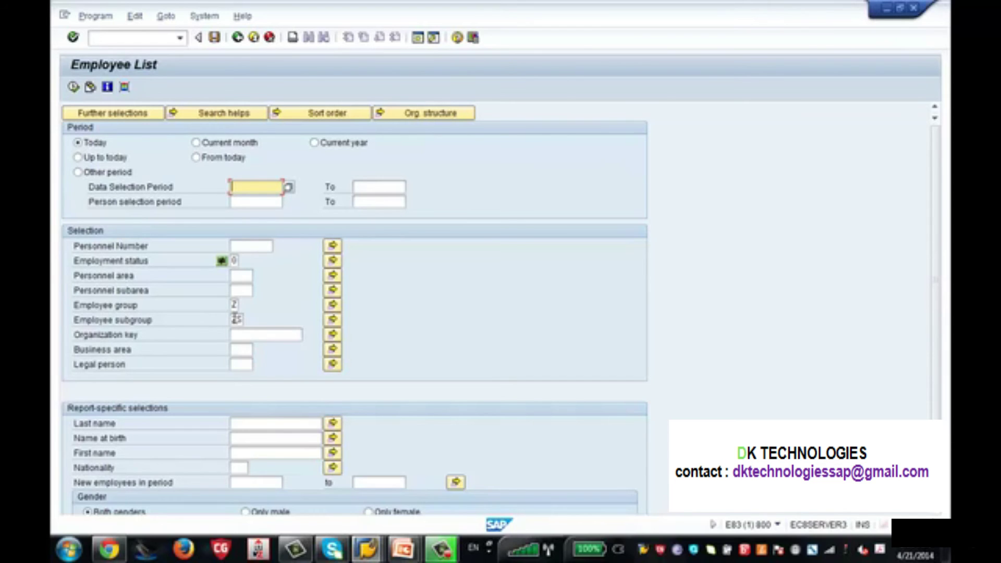
- Look through the report's variant directory for the Zenith Variant entry and close the directory without choosing a variant
left_click(166, 16)
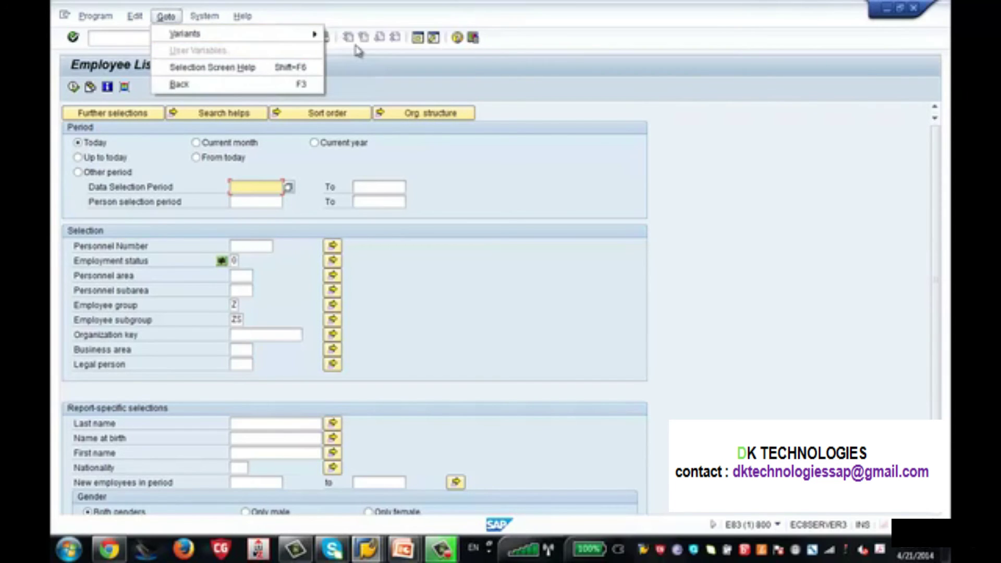
left_click(338, 33)
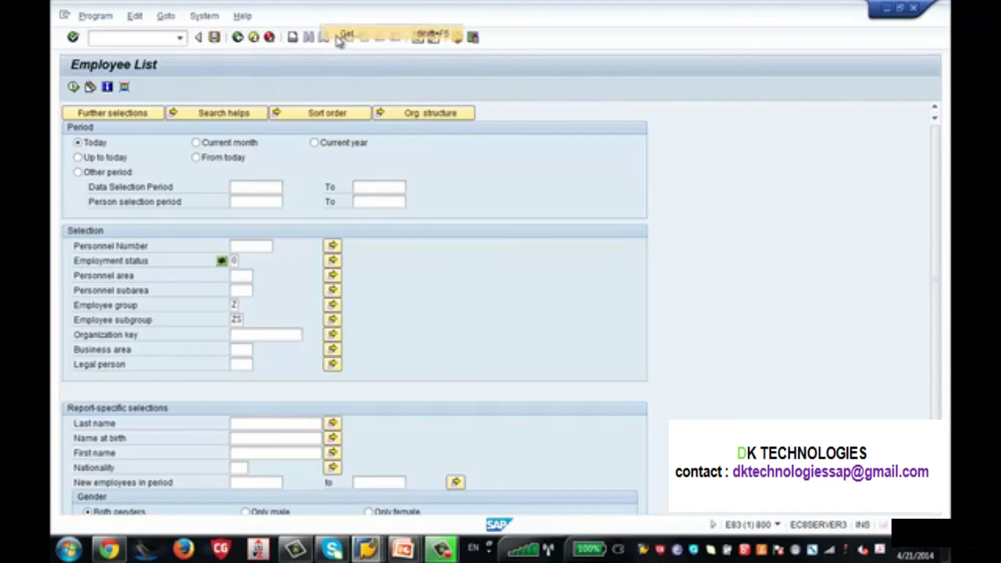
left_click(373, 353)
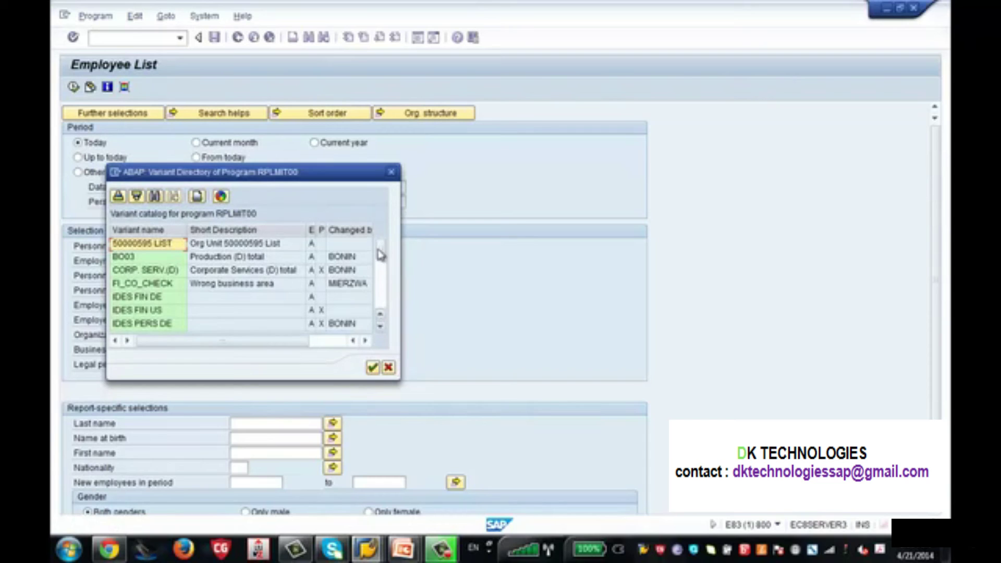
left_click(383, 301)
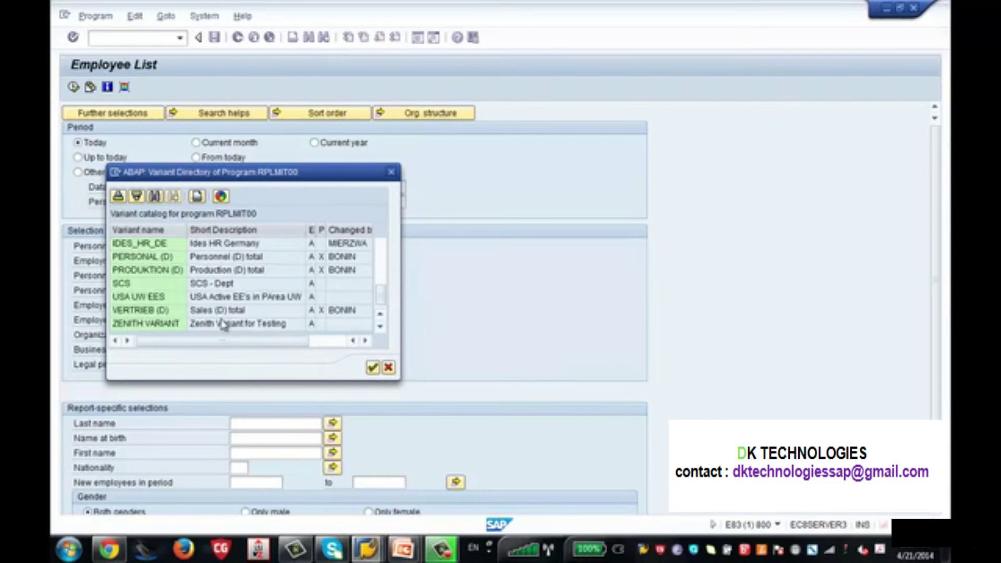
left_click(388, 368)
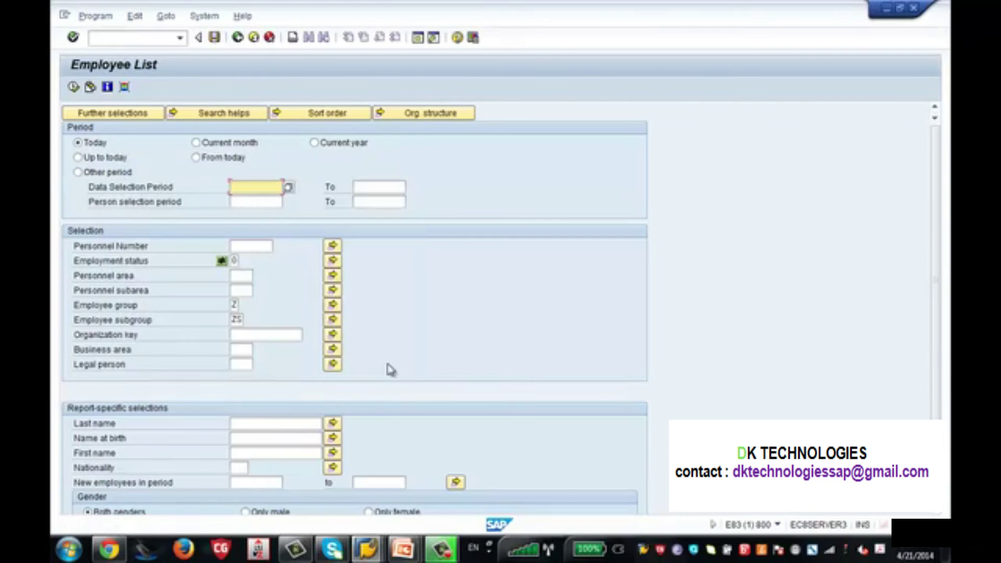
- Reopen the Employee List report from the menu tree and list its variants with the creator filter cleared
left_click(237, 37)
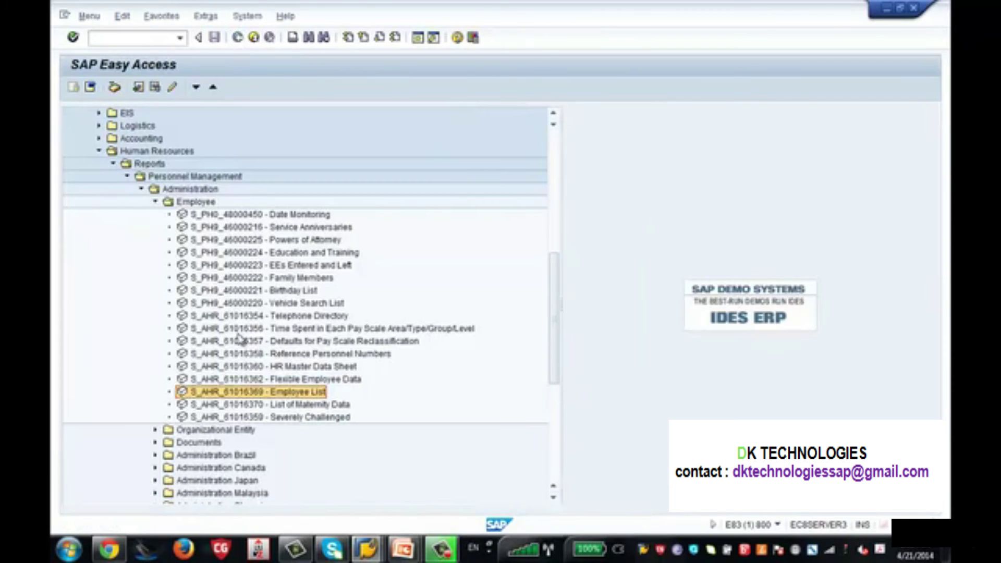
double_click(276, 391)
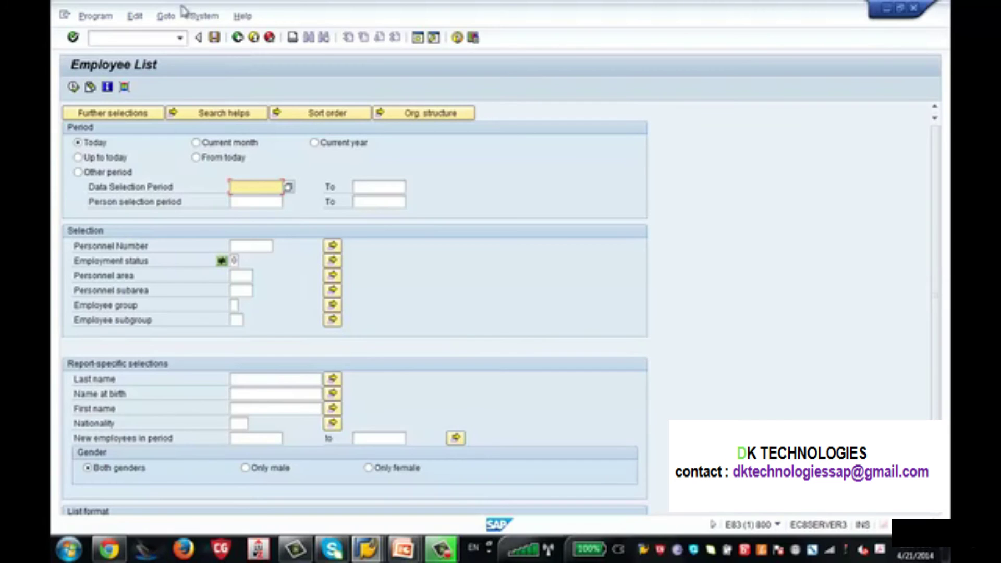
left_click(90, 87)
double_click(315, 297)
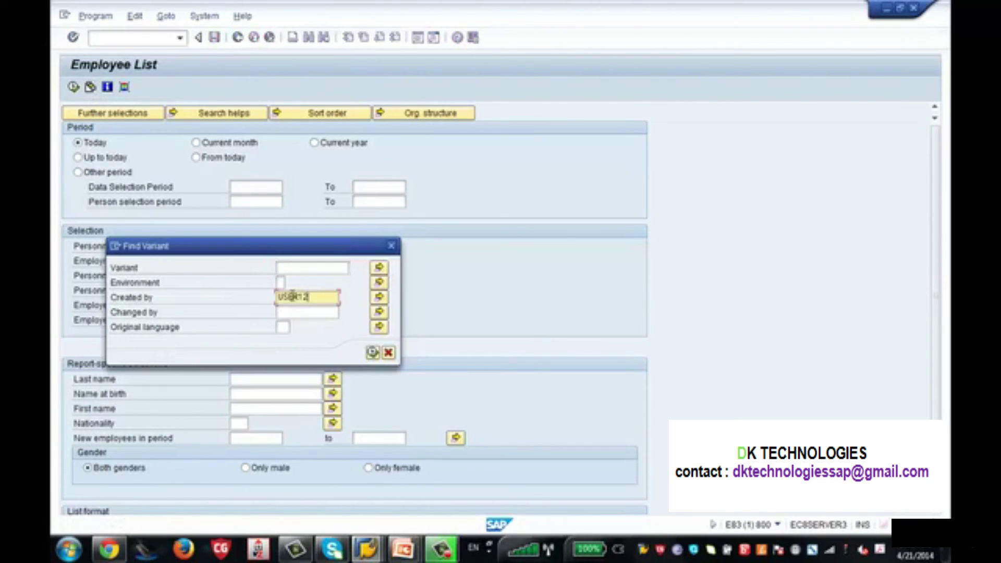
key("Delete")
left_click(373, 353)
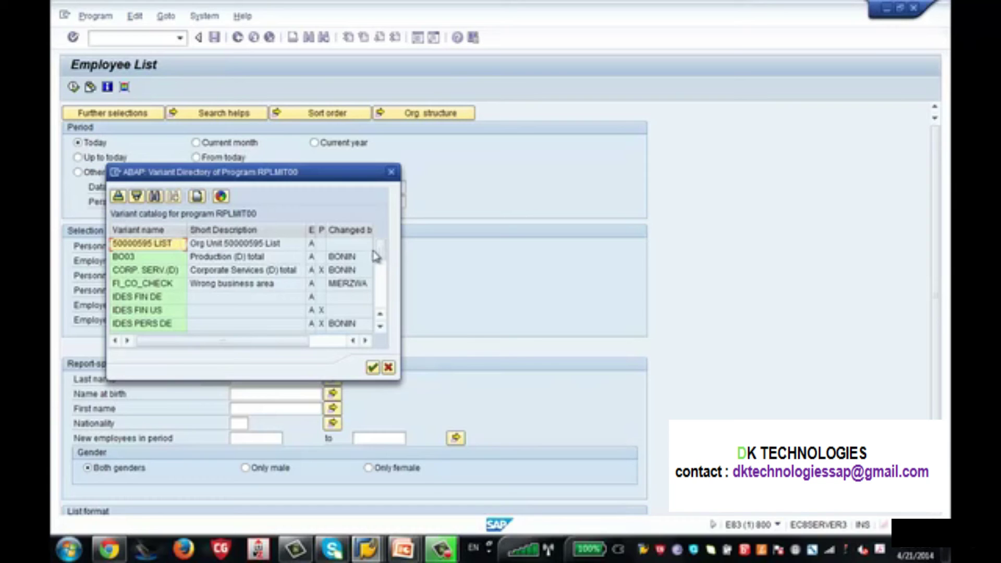
- Load ZENITH VARIANT from the variant directory and execute the Employee List report
left_click_drag(384, 281, 383, 311)
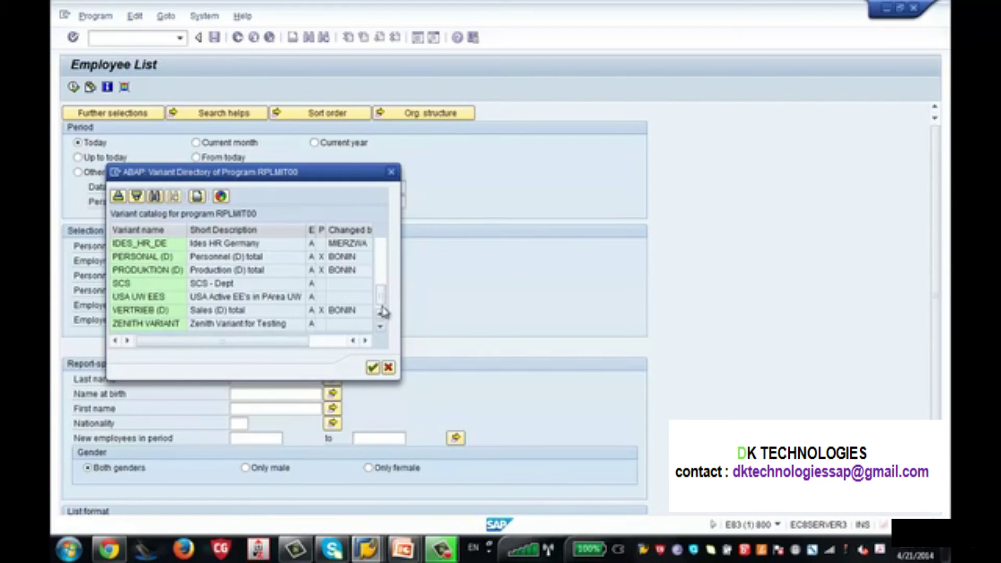
left_click(155, 326)
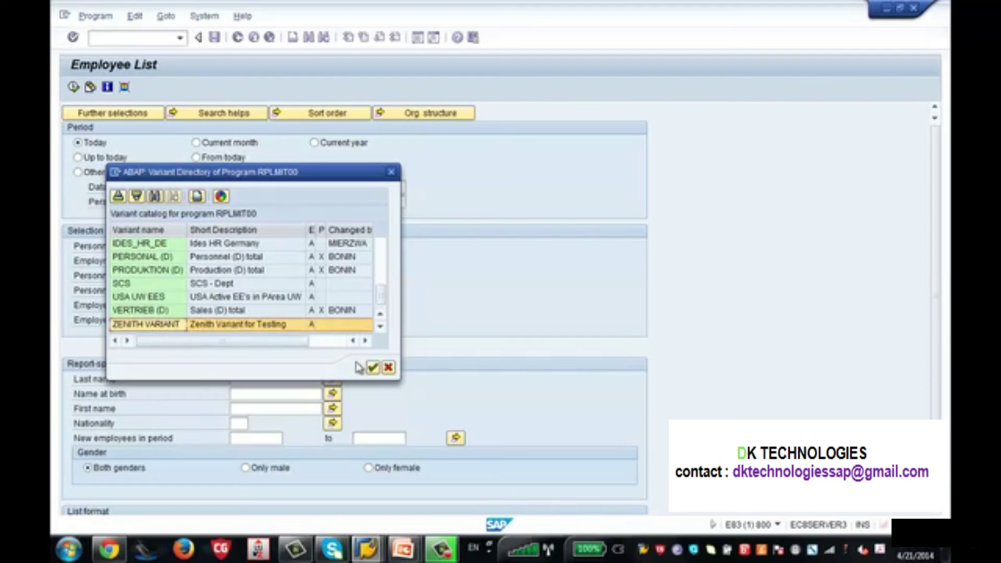
left_click(373, 368)
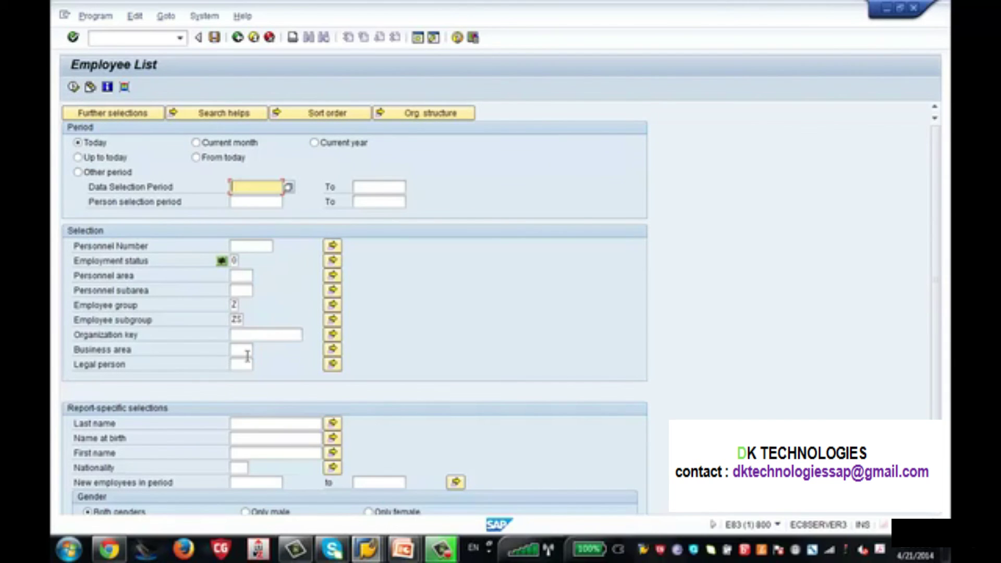
left_click(74, 87)
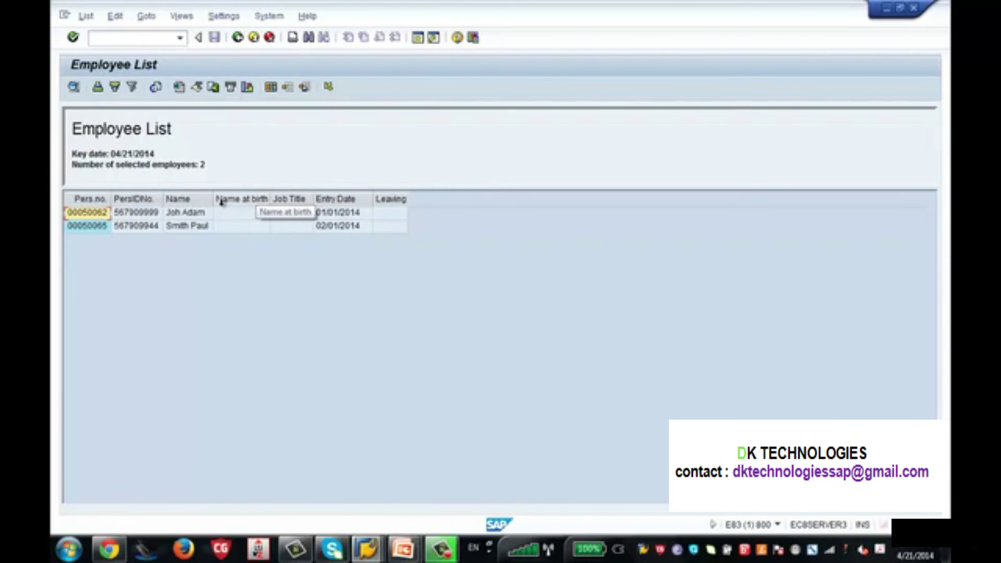
- Add Company Code, Personnel area, Cost Center and Text to the displayed columns and widen the Company Code and Personnel area columns
left_click(271, 88)
left_click_drag(274, 114, 704, 87)
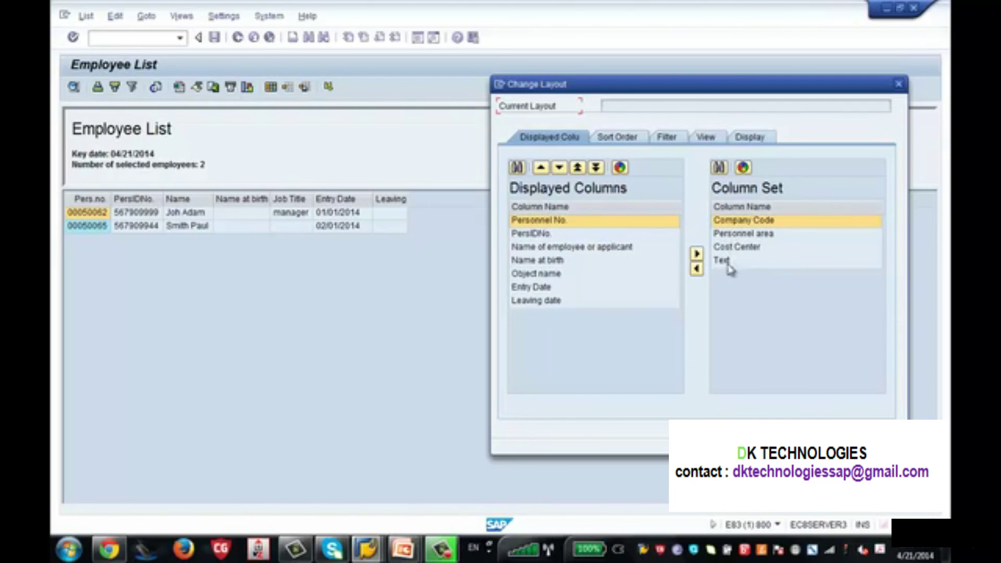
left_click(696, 269)
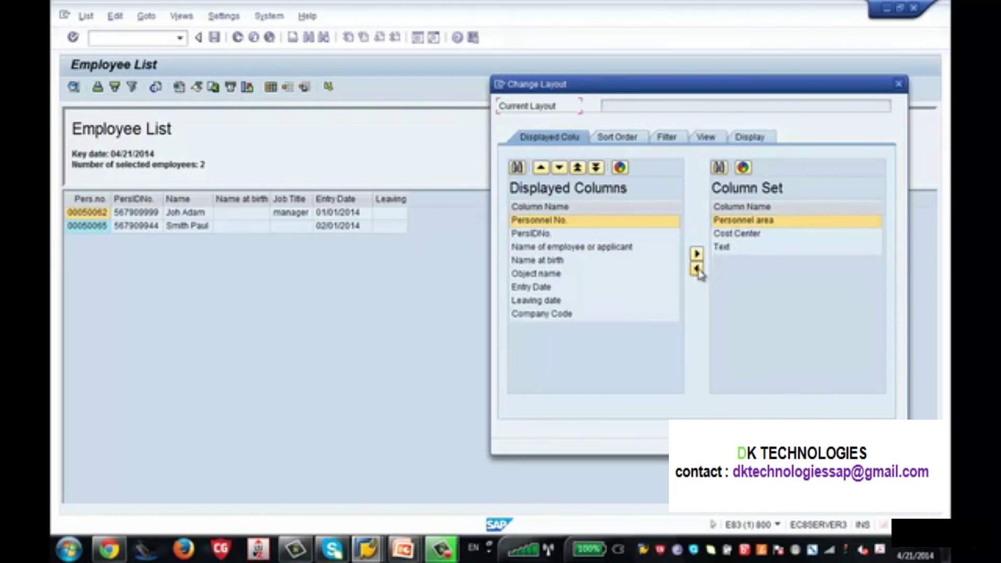
double_click(740, 221)
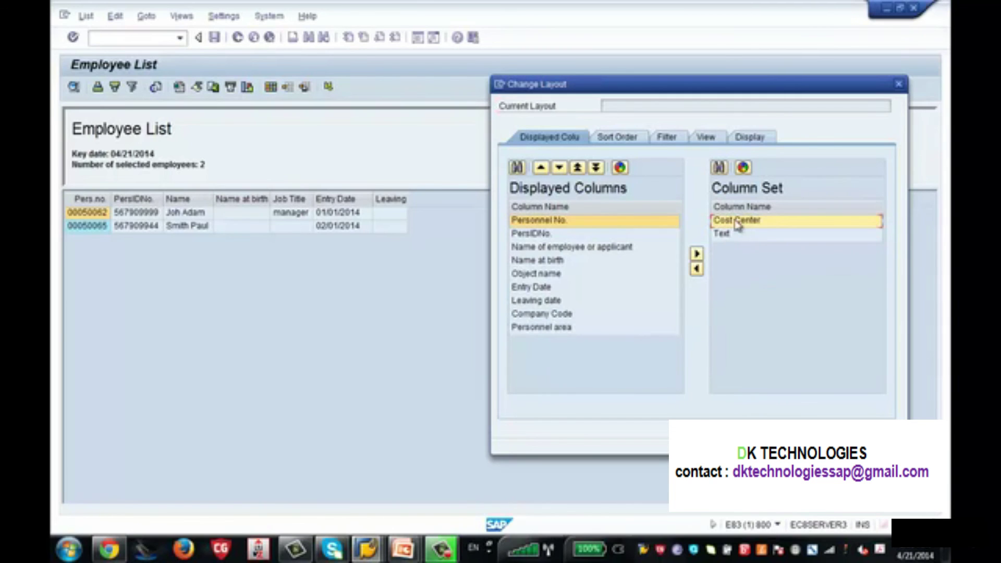
left_click(737, 222)
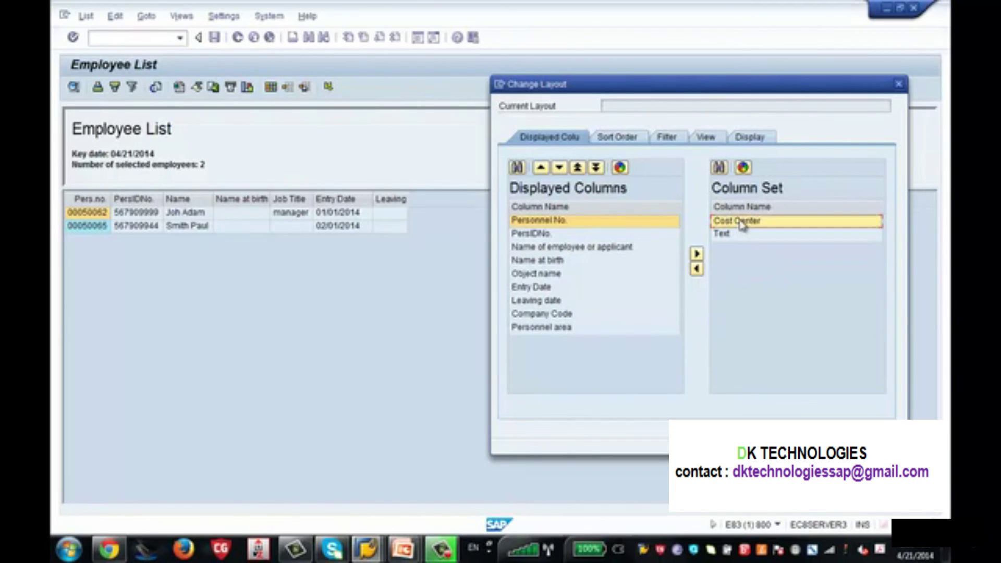
left_click(696, 269)
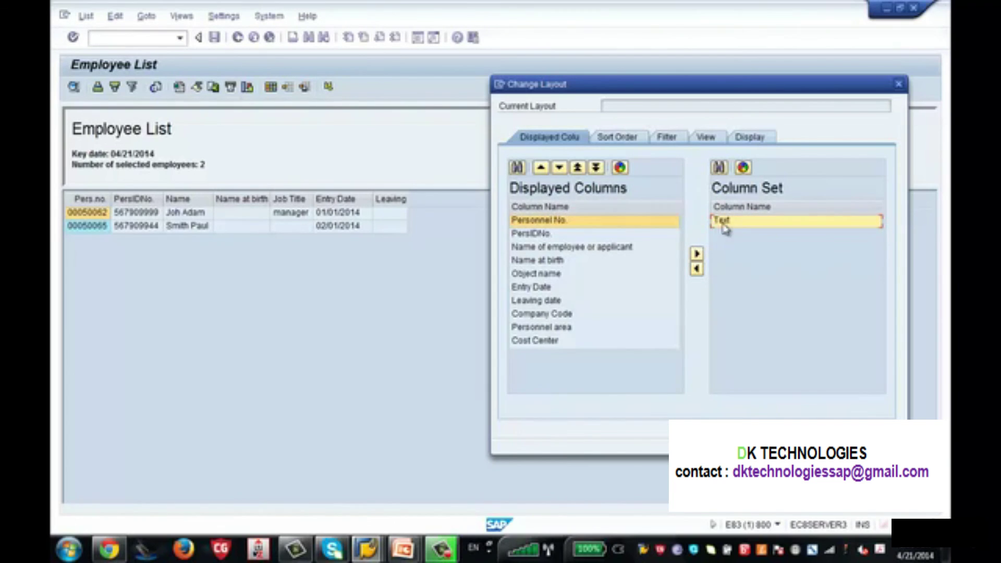
left_click(696, 269)
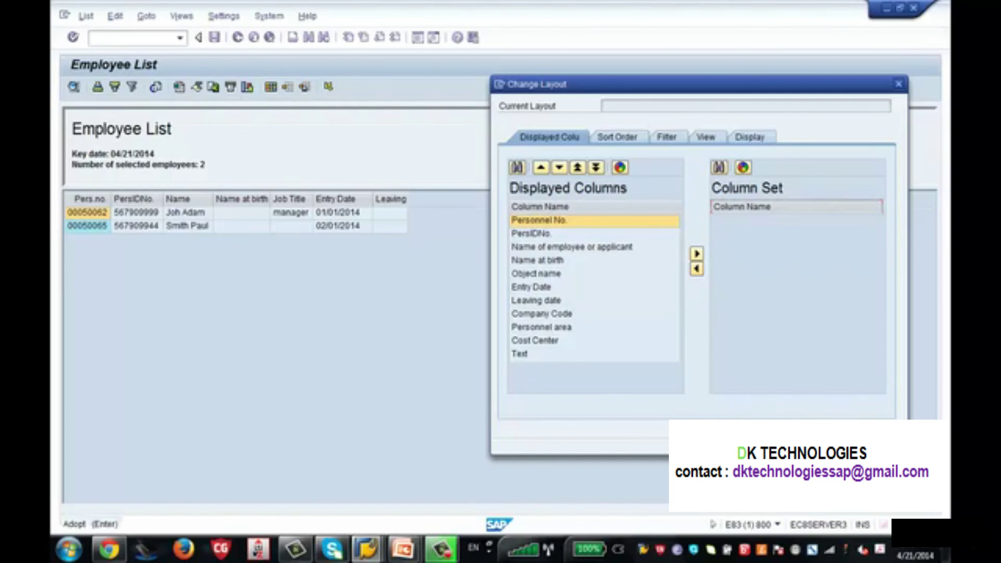
key("Return")
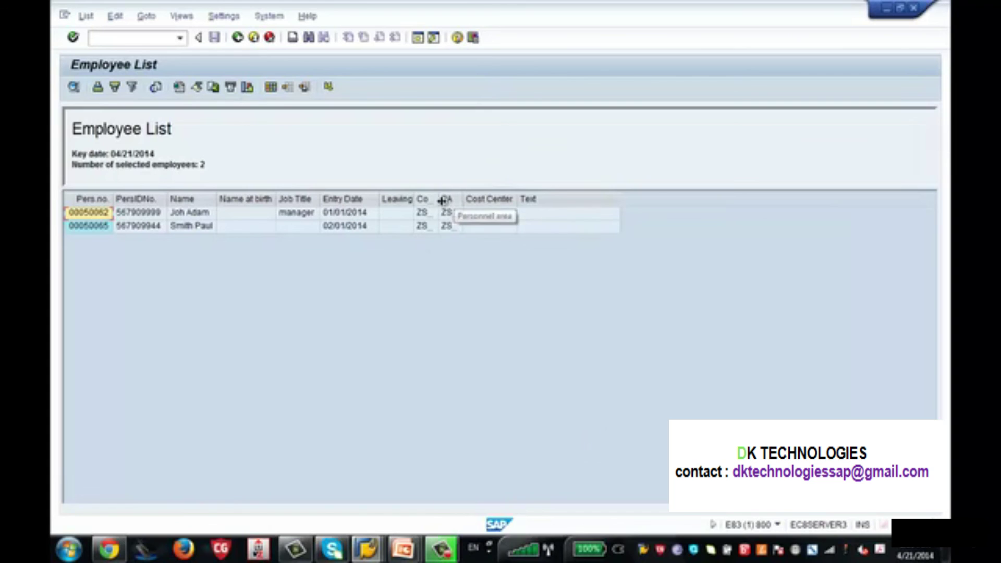
left_click_drag(439, 198, 547, 199)
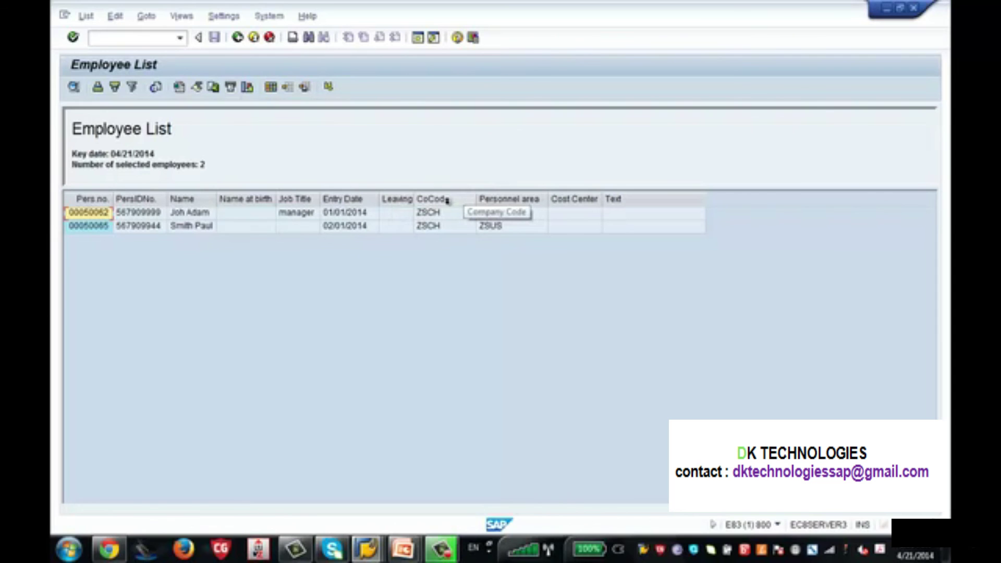
- Start saving the column layout as /ZZenith with the name "Zenith" and mark it as user-specific
left_click(306, 92)
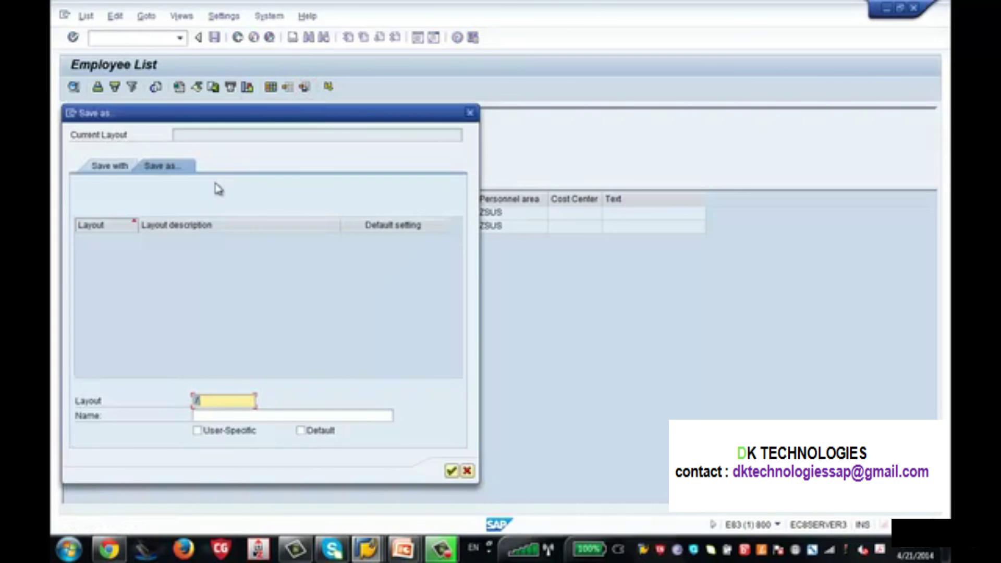
left_click(231, 404)
type("ZZenith")
key("Tab")
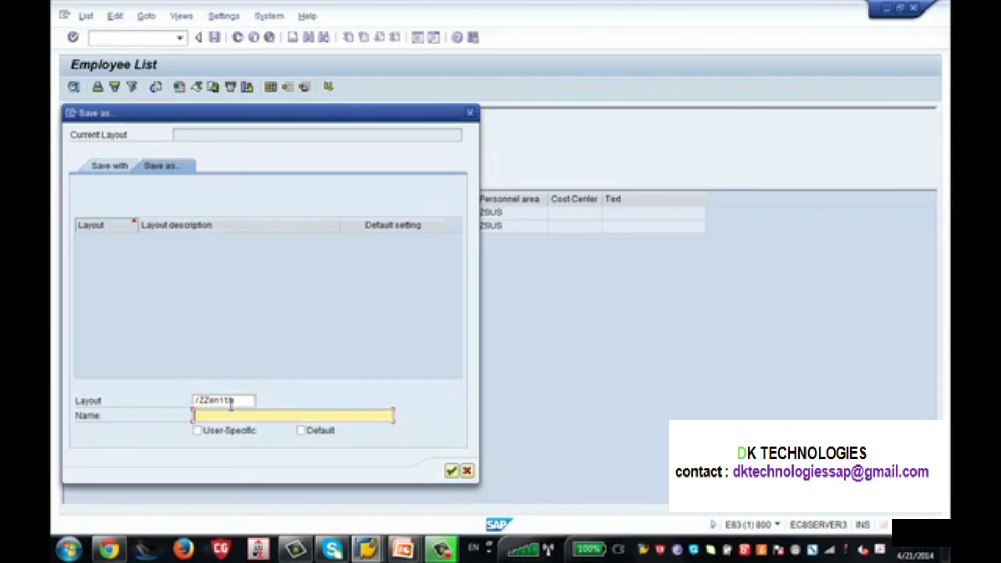
type("Zenith")
left_click(204, 434)
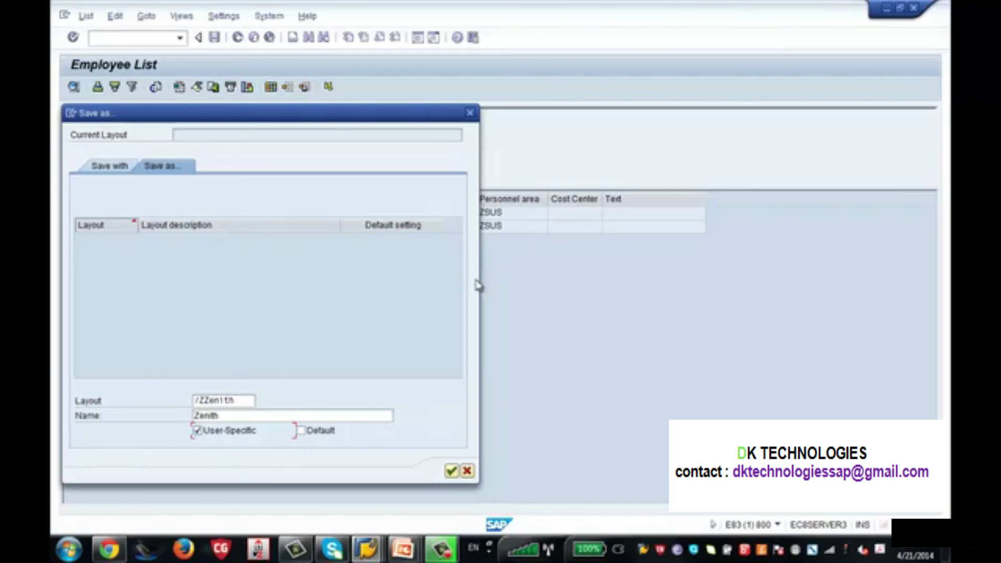
left_click(198, 430)
left_click(198, 430)
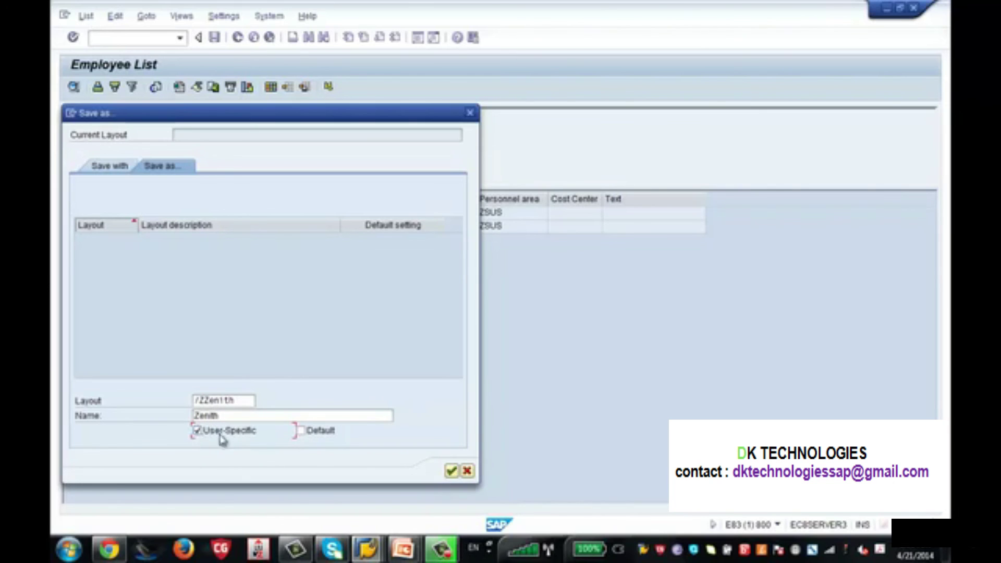
- Change the layout ID to ZZENITH, without the leading slash, and save the user-specific layout
left_click(452, 472)
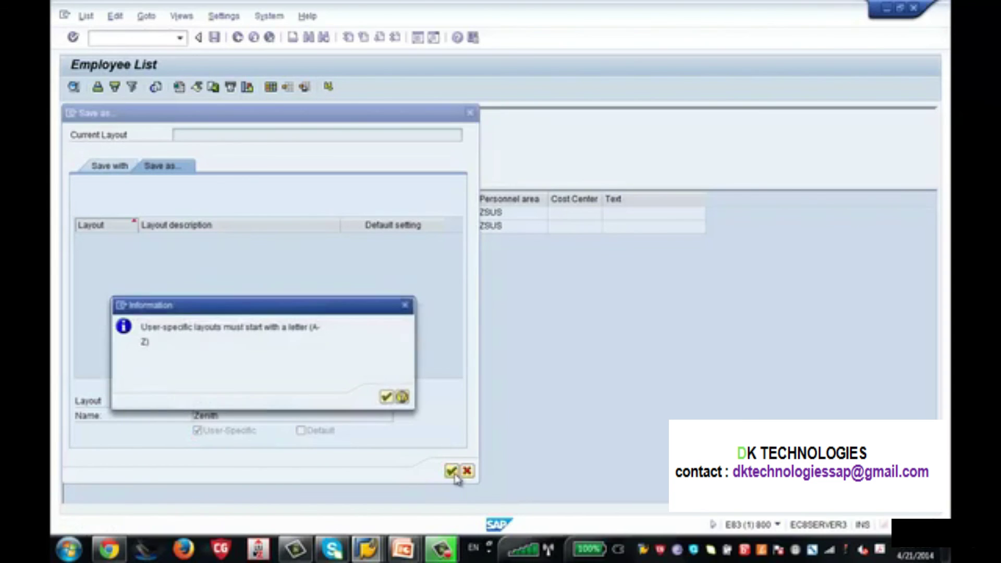
left_click(387, 398)
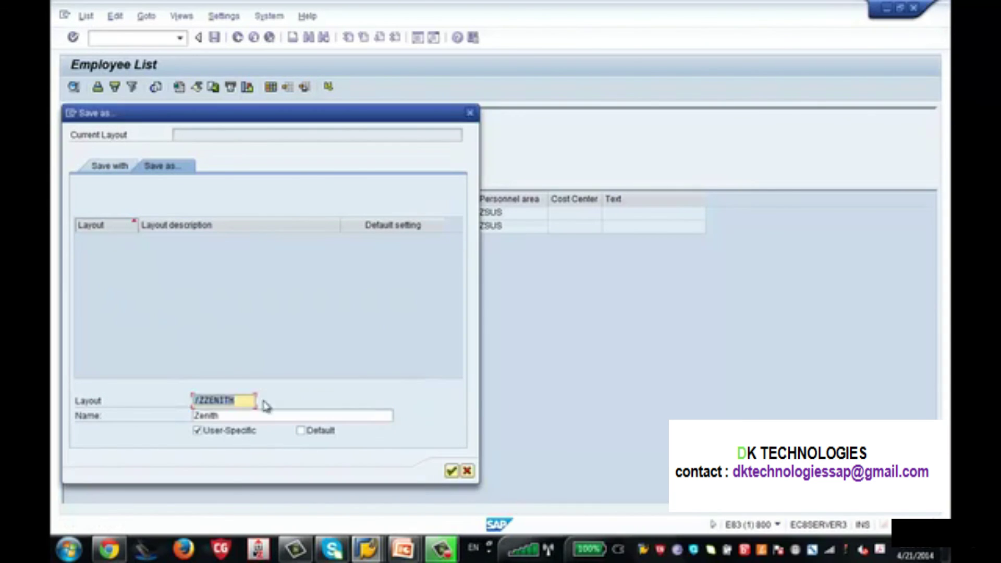
type("ZENITH")
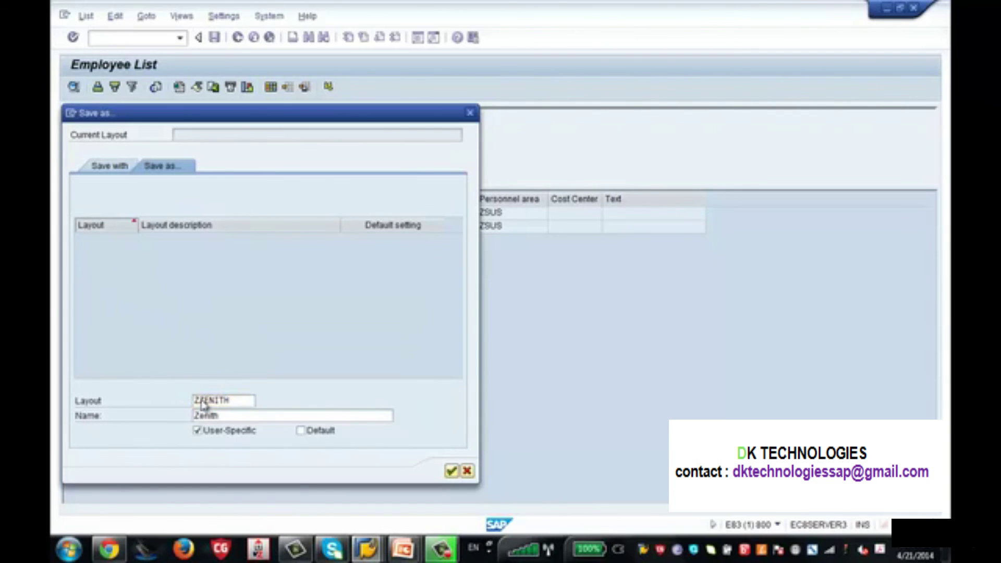
key("Return")
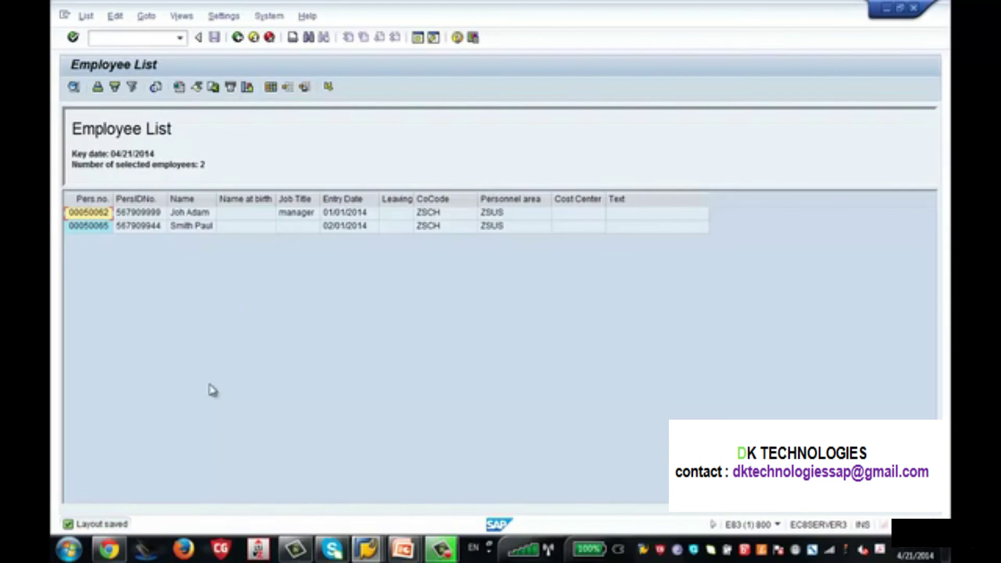
- Rerun the Employee List report with the saved ZZENITH layout applied and return to the SAP Easy Access menu tree
left_click(237, 38)
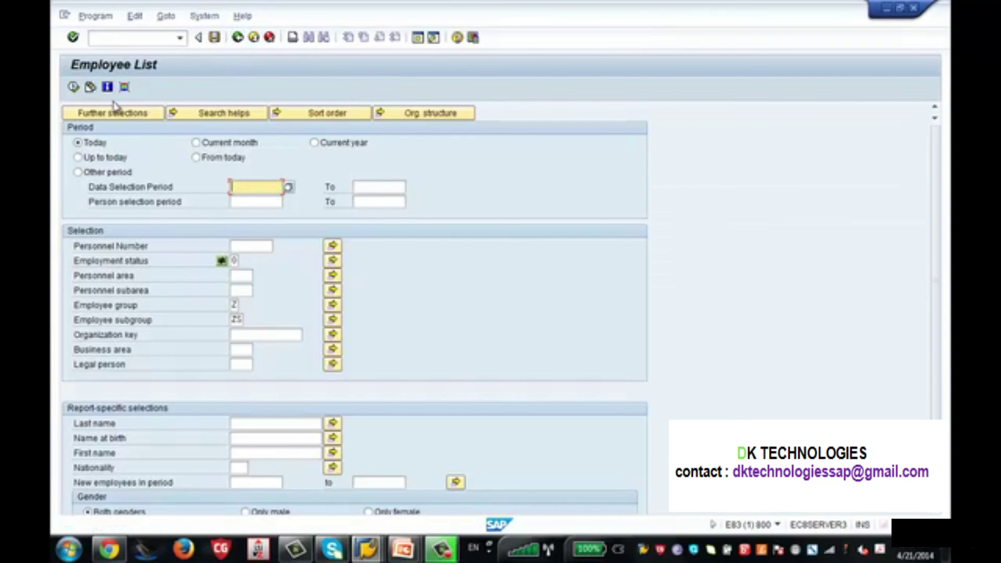
left_click(73, 87)
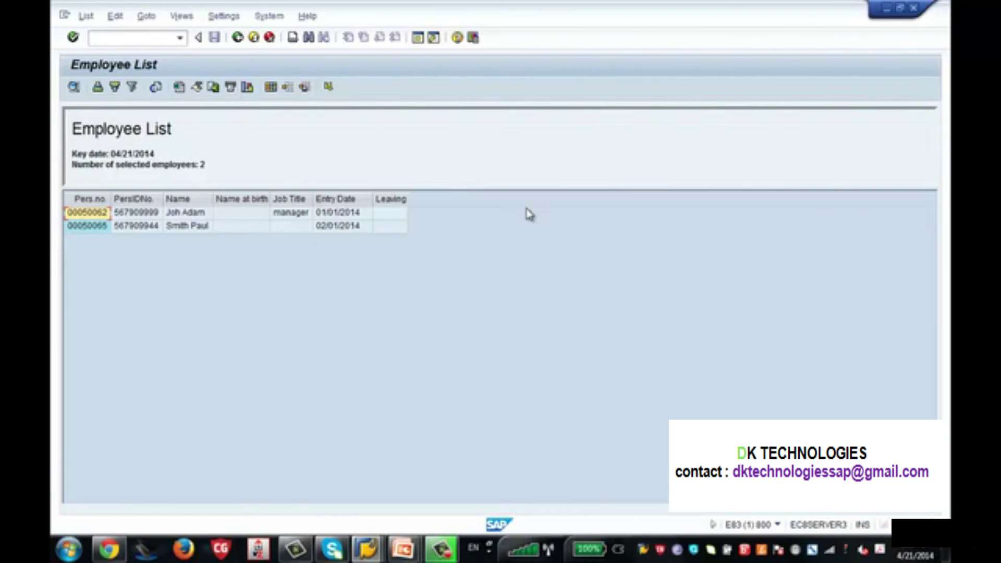
left_click(287, 92)
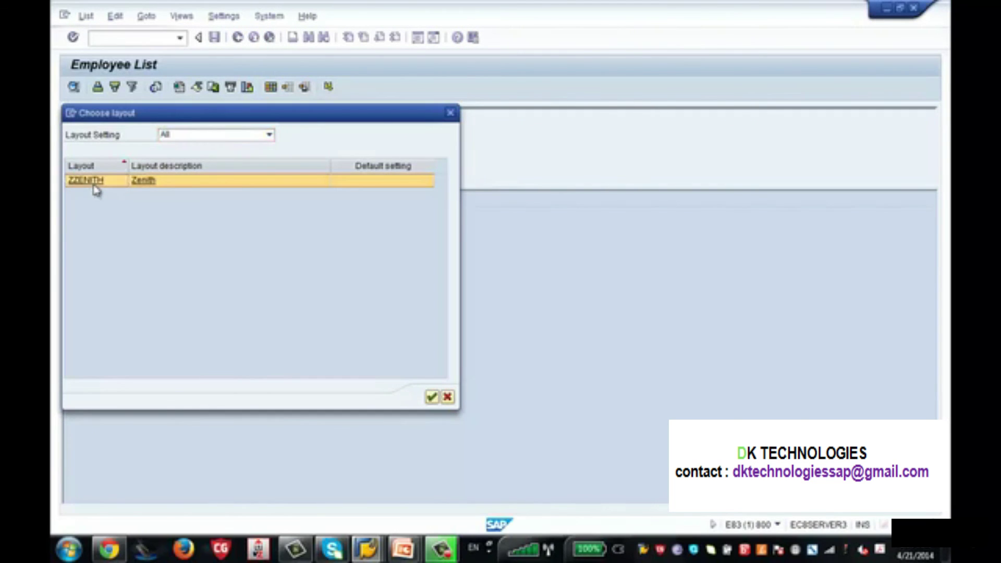
left_click(94, 186)
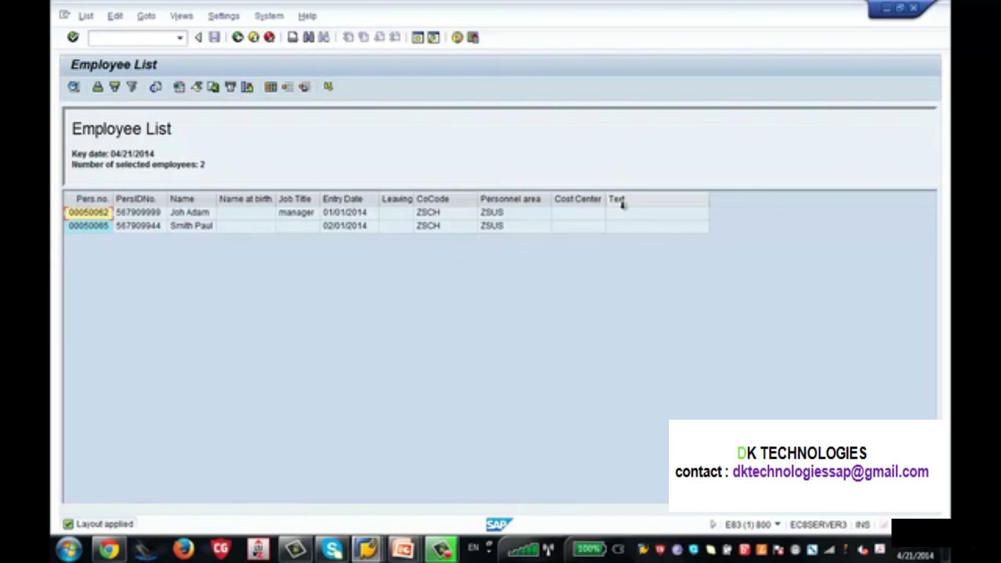
key("F3")
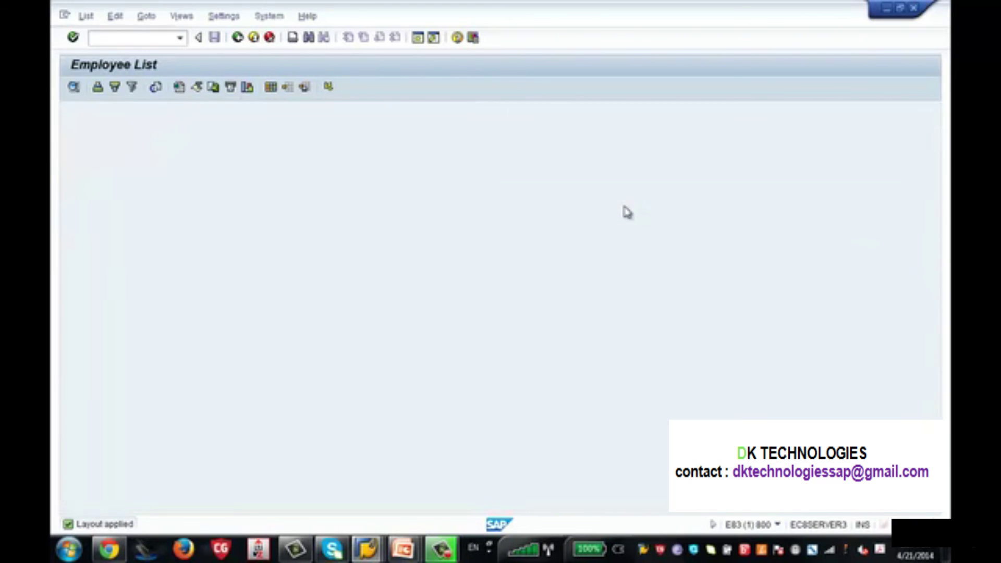
key("F3")
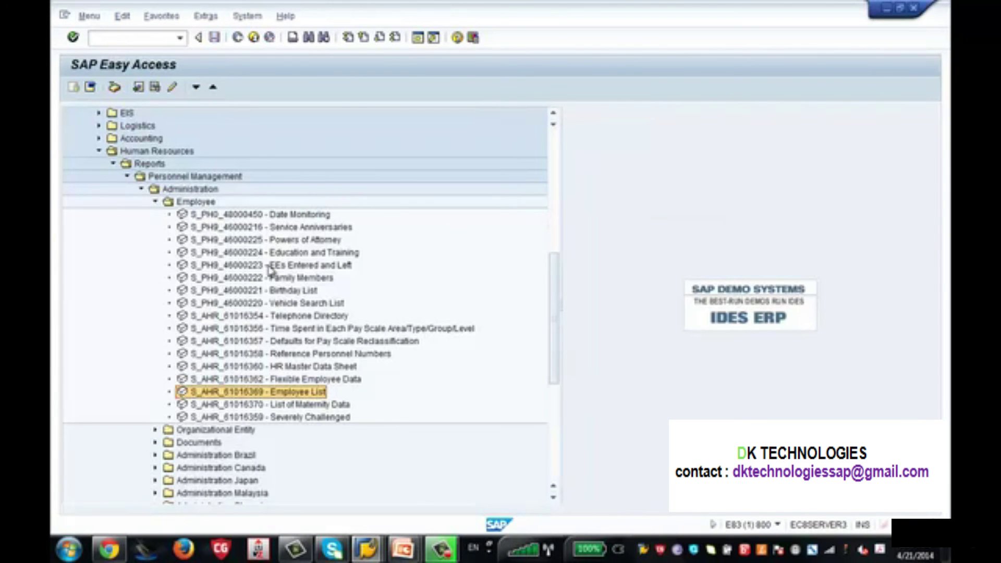